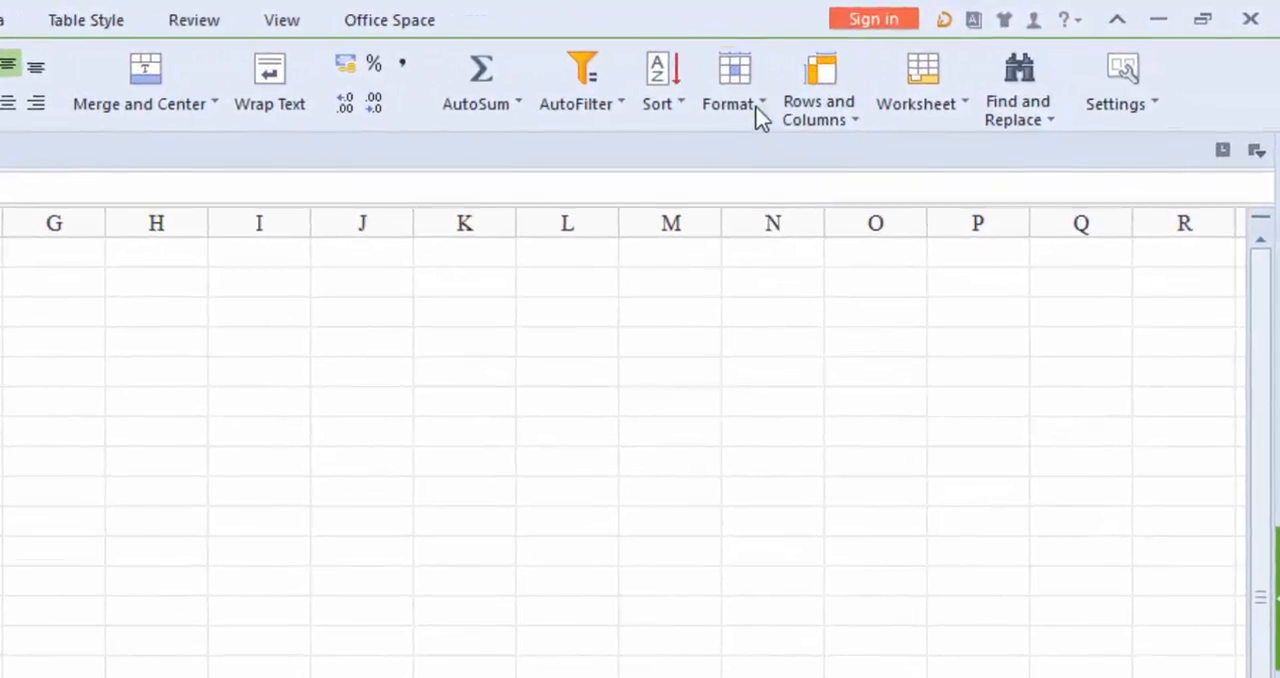
Examine the Name, Place and Marks table, including its header cells, the Total row and the entries in row 5.
{"action": "left_click", "coordinate": [786, 104]}
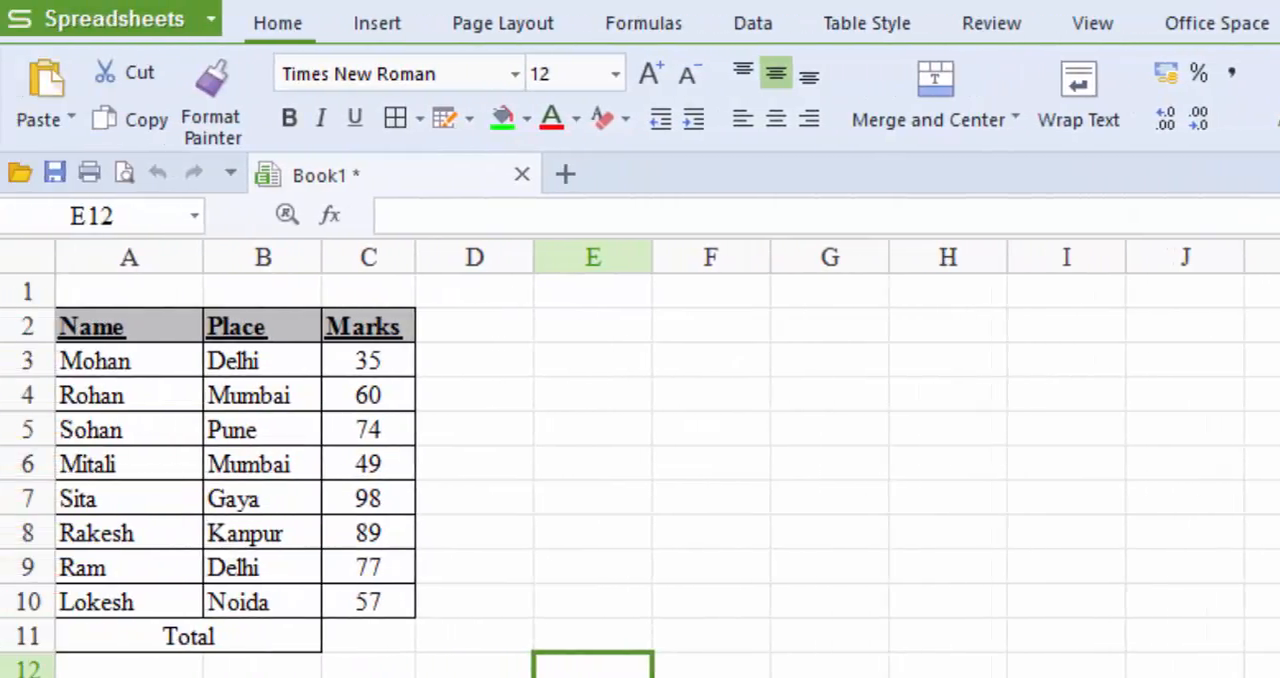
{"action": "left_click", "coordinate": [172, 325]}
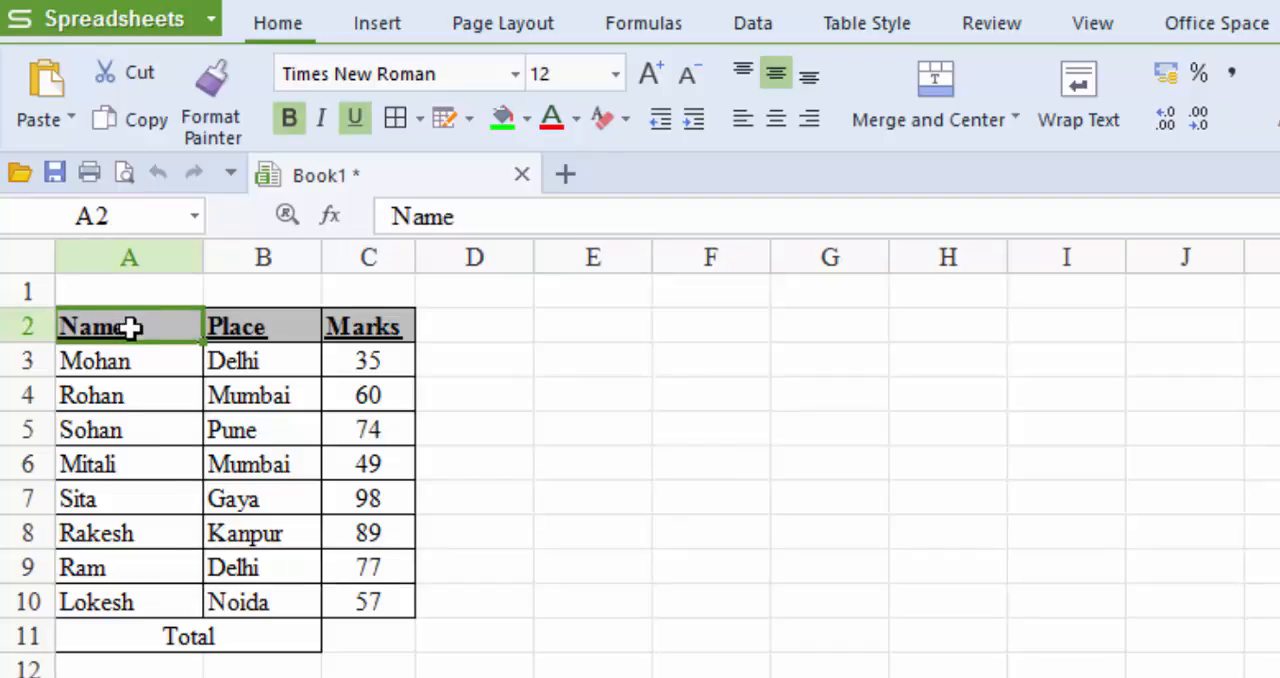
{"action": "left_click", "coordinate": [287, 320]}
{"action": "left_click", "coordinate": [388, 331]}
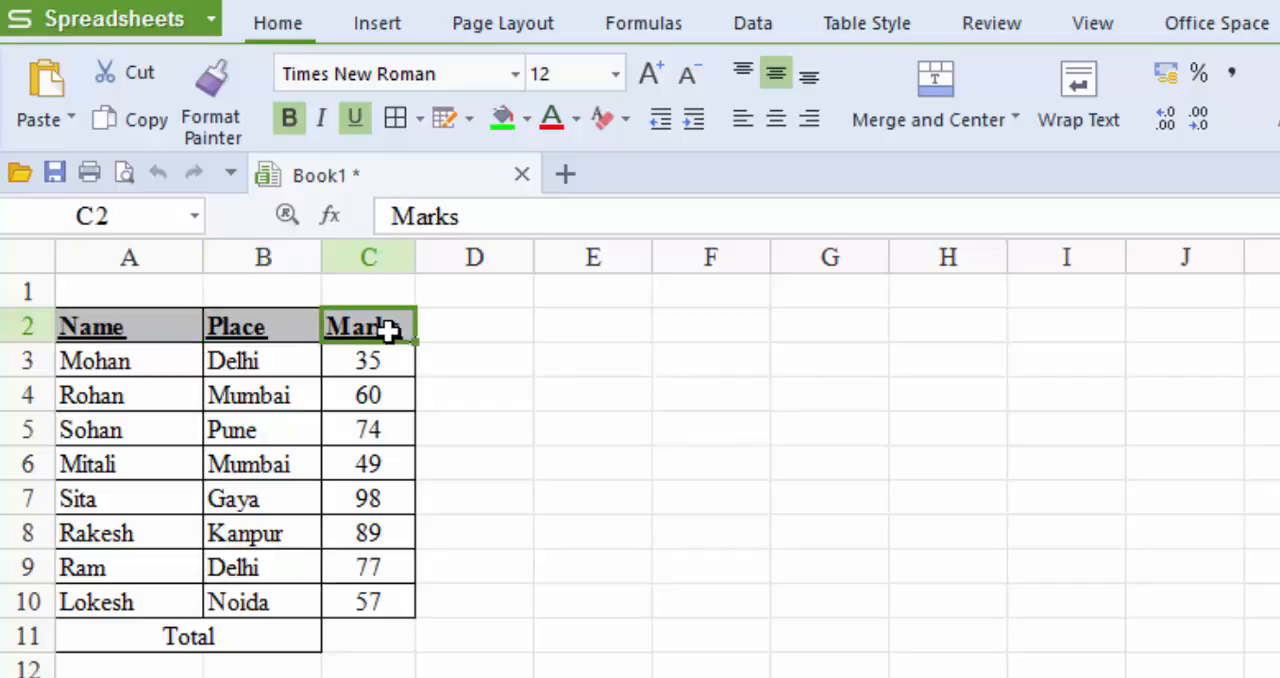
{"action": "left_click", "coordinate": [128, 648]}
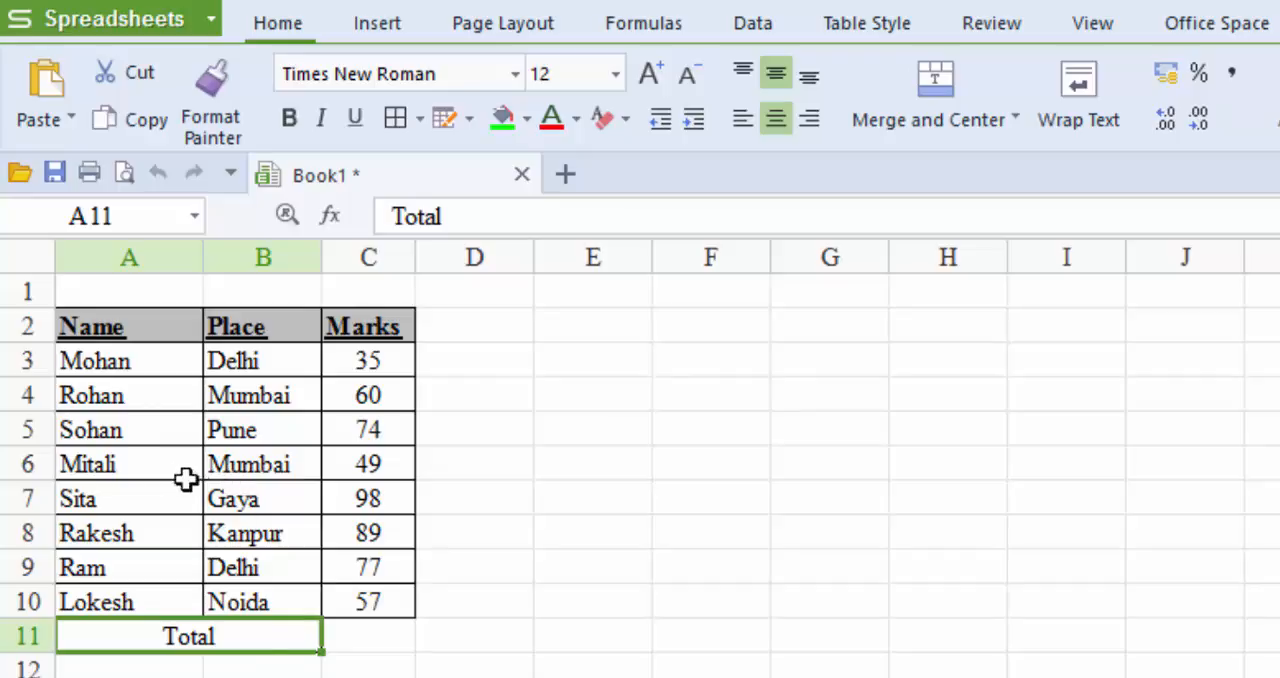
{"action": "left_click", "coordinate": [151, 429]}
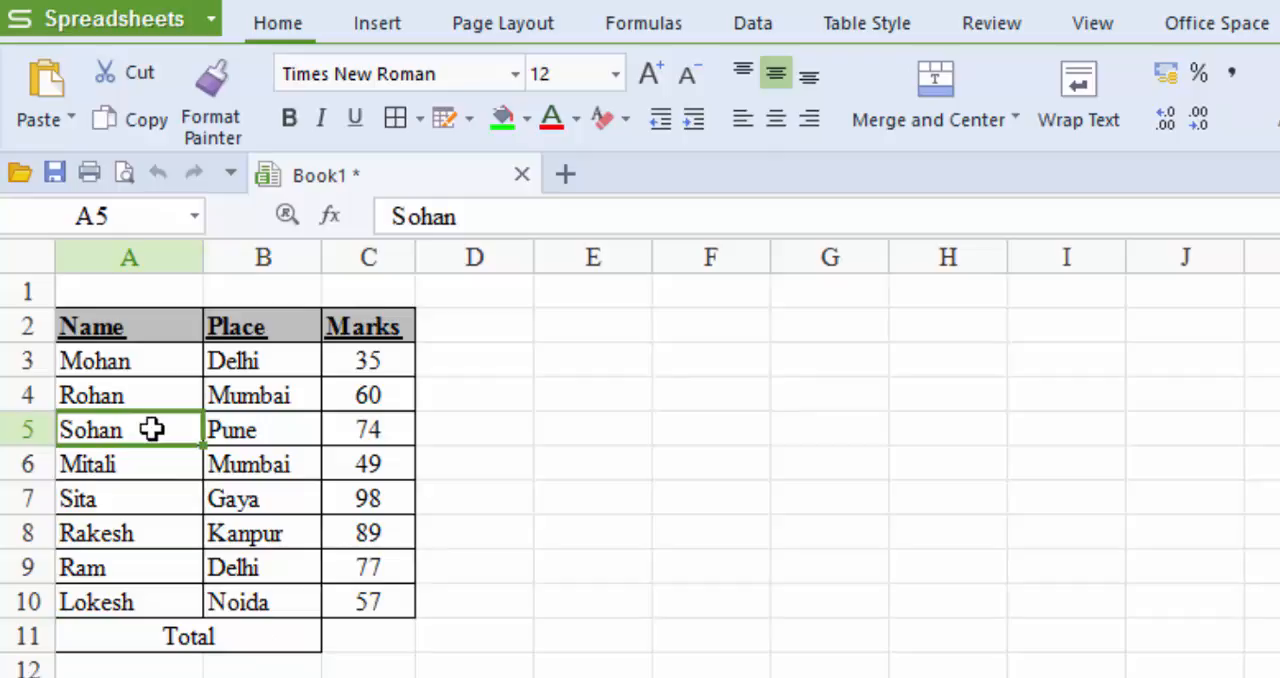
{"action": "left_click", "coordinate": [258, 432]}
{"action": "left_click", "coordinate": [363, 435]}
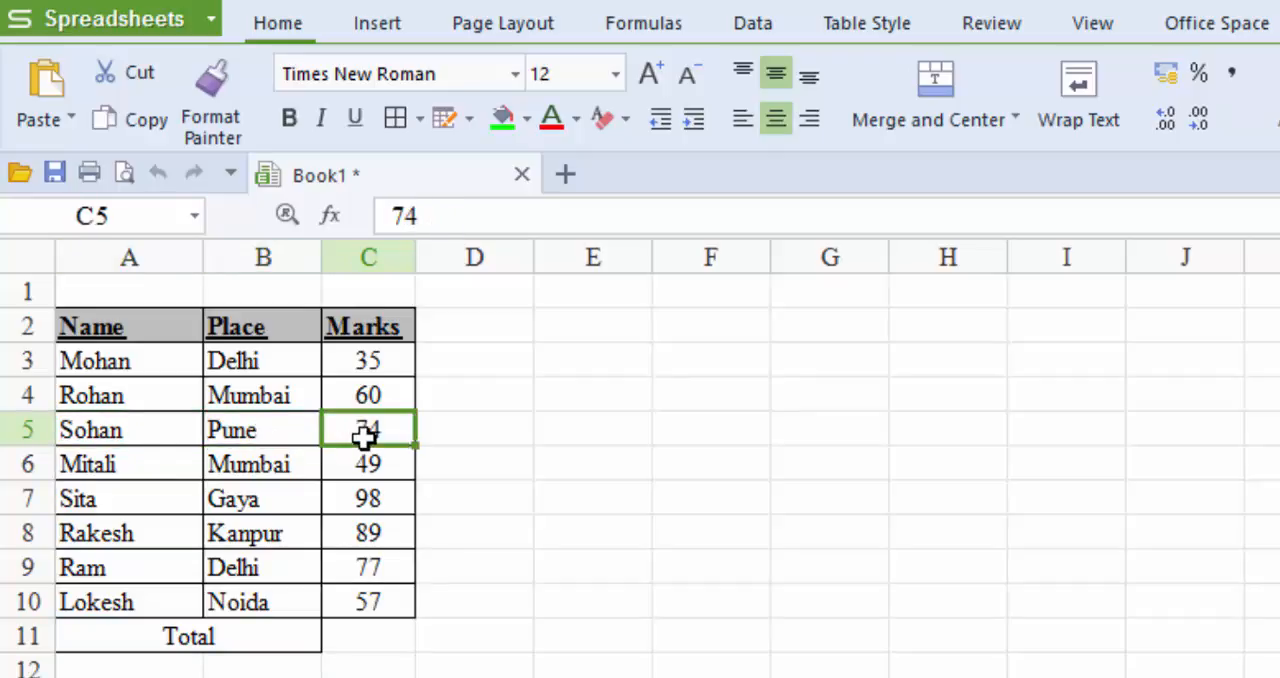
{"action": "left_click", "coordinate": [179, 436]}
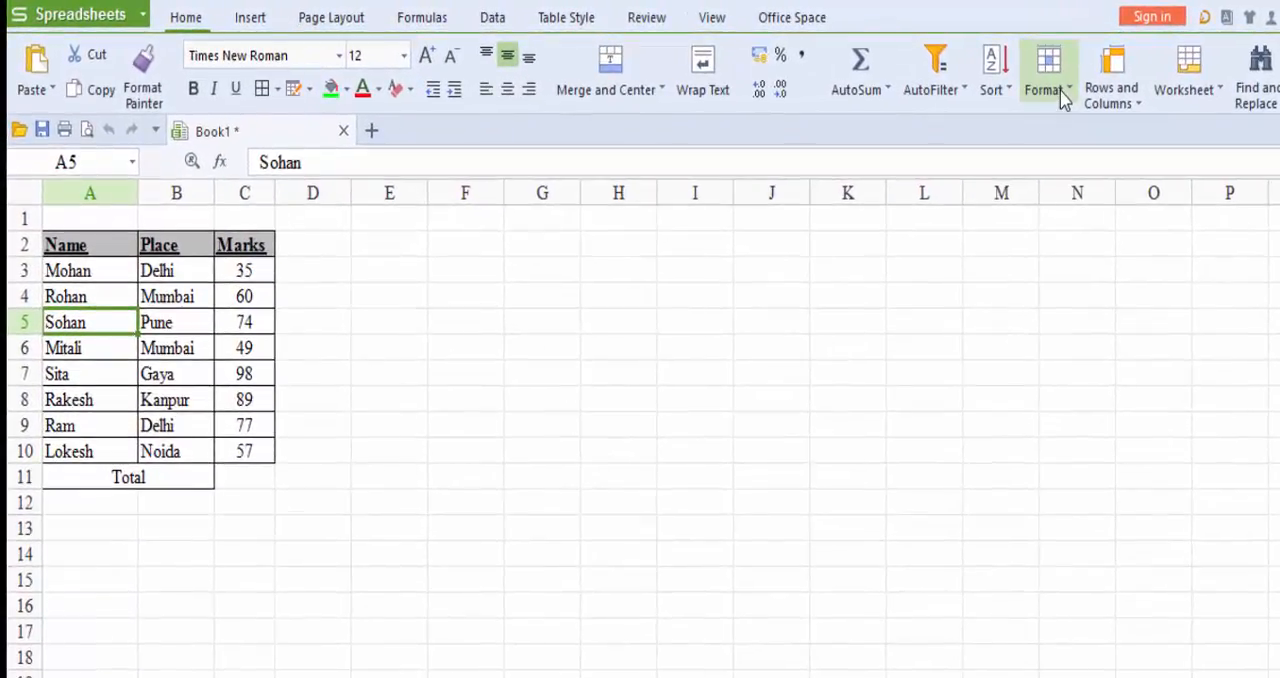
{"action": "left_click", "coordinate": [1060, 95]}
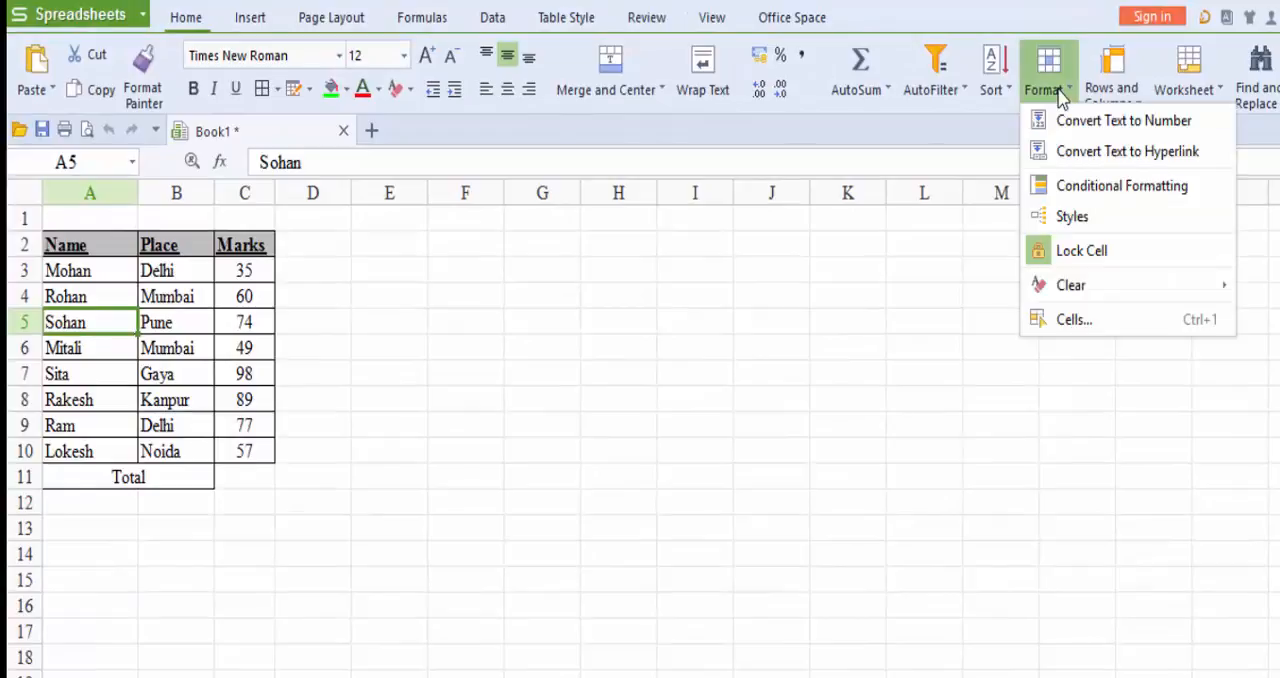
{"action": "left_click", "coordinate": [1087, 189]}
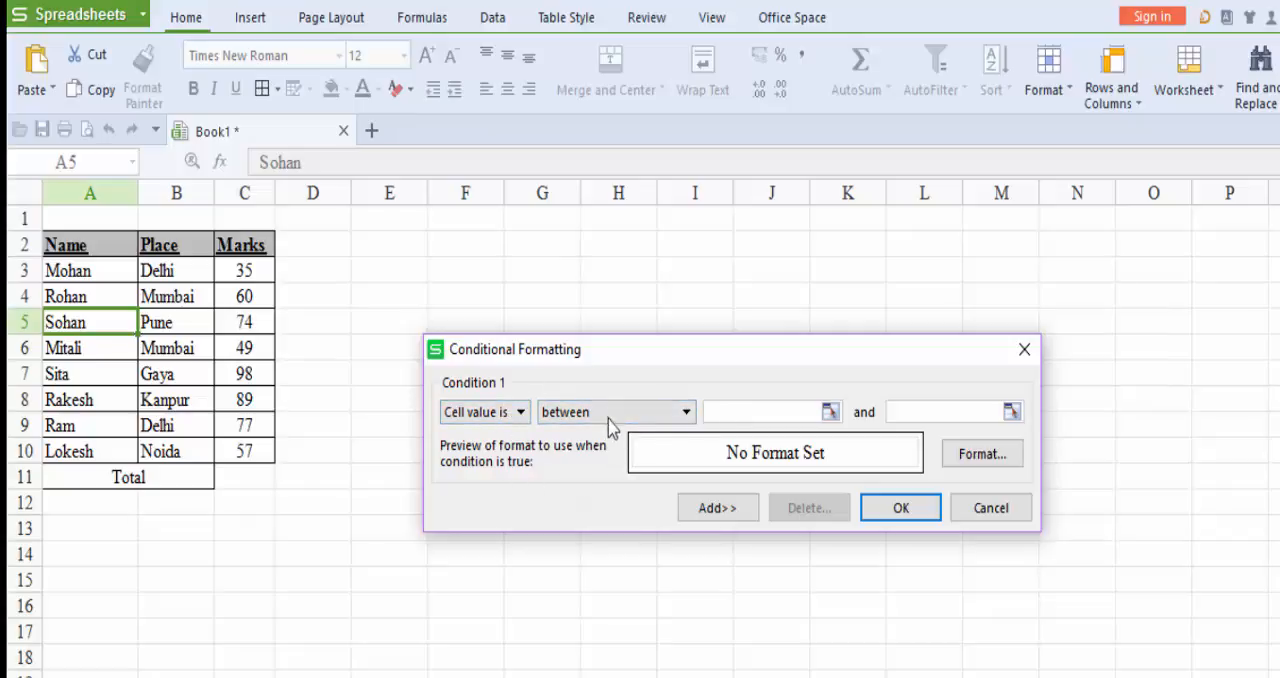
{"action": "left_click", "coordinate": [987, 507]}
Start a conditional formatting rule on the marks in C3:C10 for cell values greater than 80.
{"action": "left_click", "coordinate": [247, 277]}
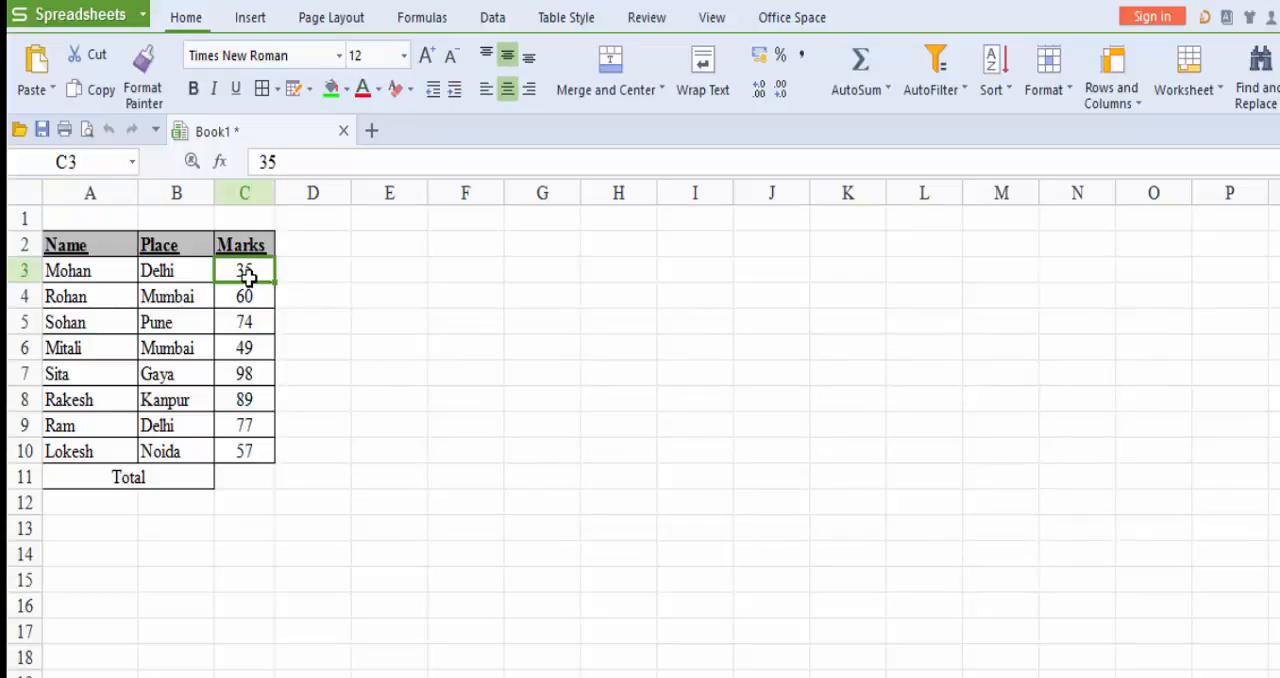
{"action": "key", "text": "ctrl+shift+Down"}
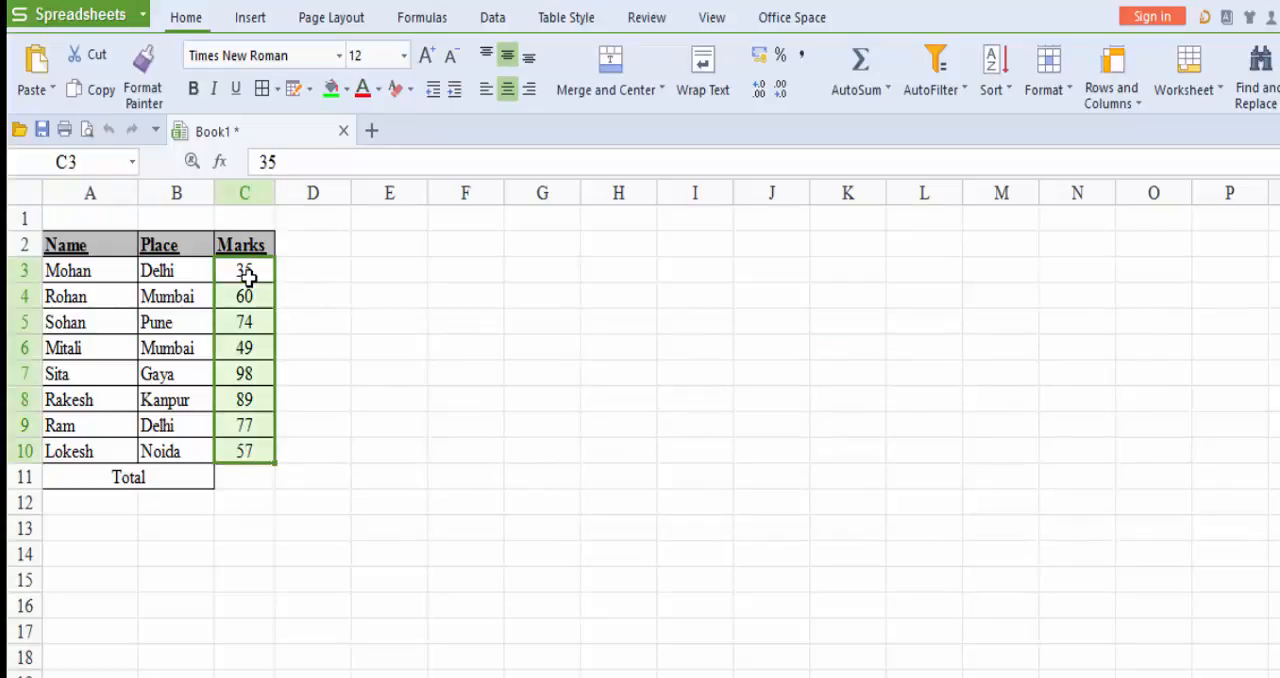
{"action": "left_click", "coordinate": [1045, 92]}
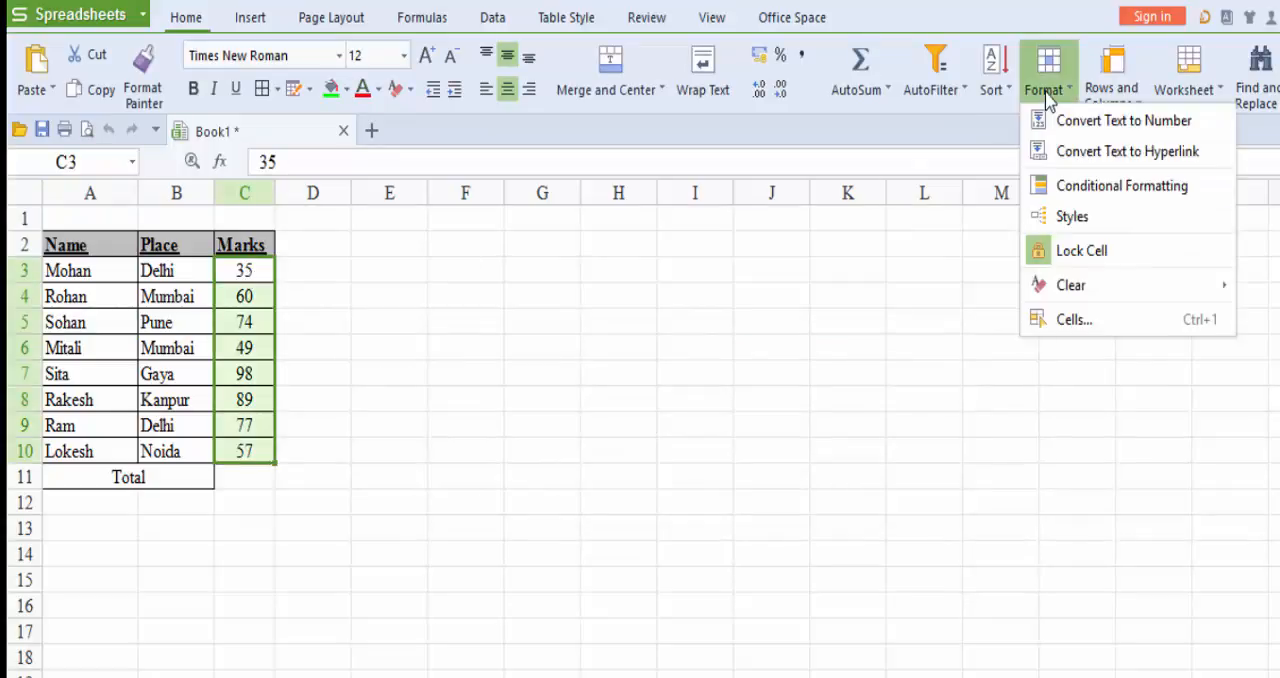
{"action": "left_click", "coordinate": [1074, 190]}
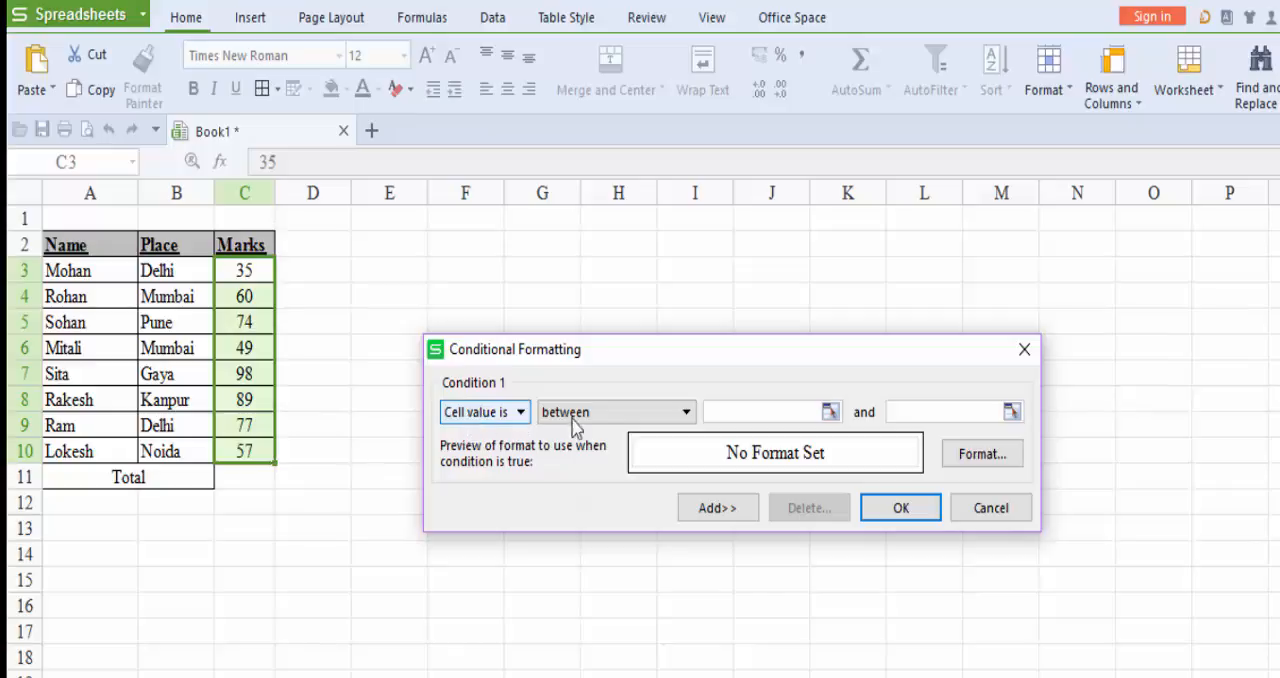
{"action": "left_click", "coordinate": [645, 418]}
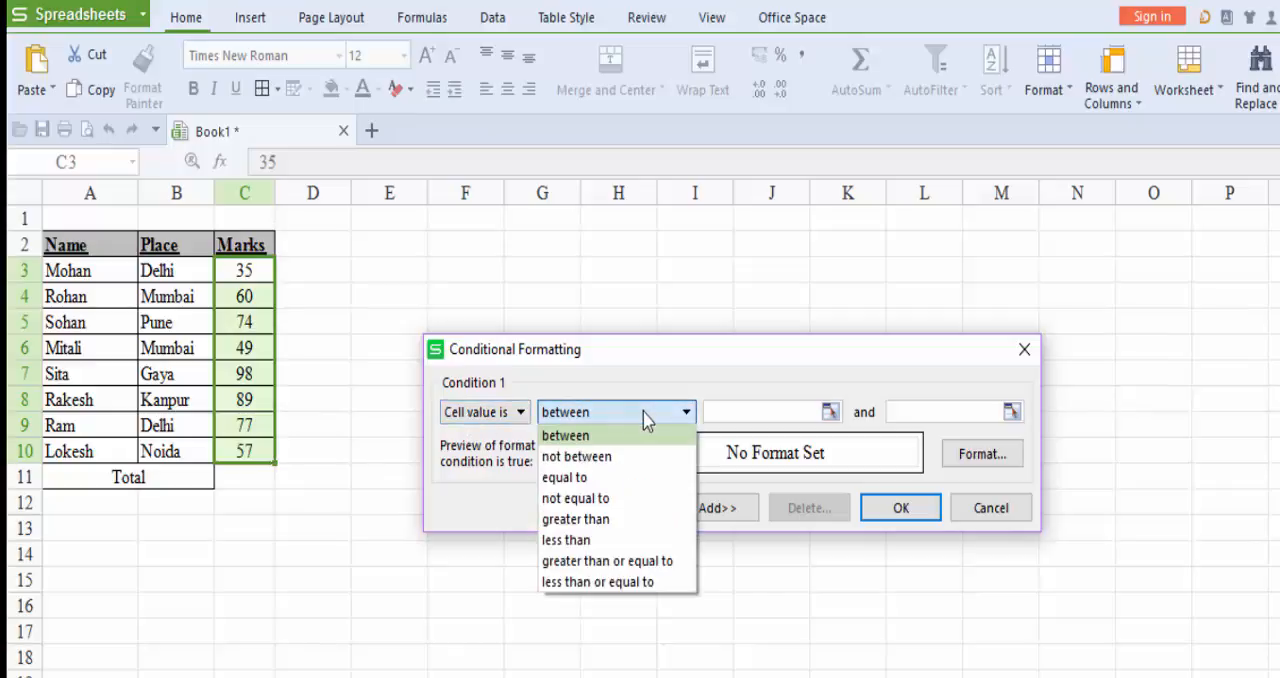
{"action": "left_click", "coordinate": [641, 520]}
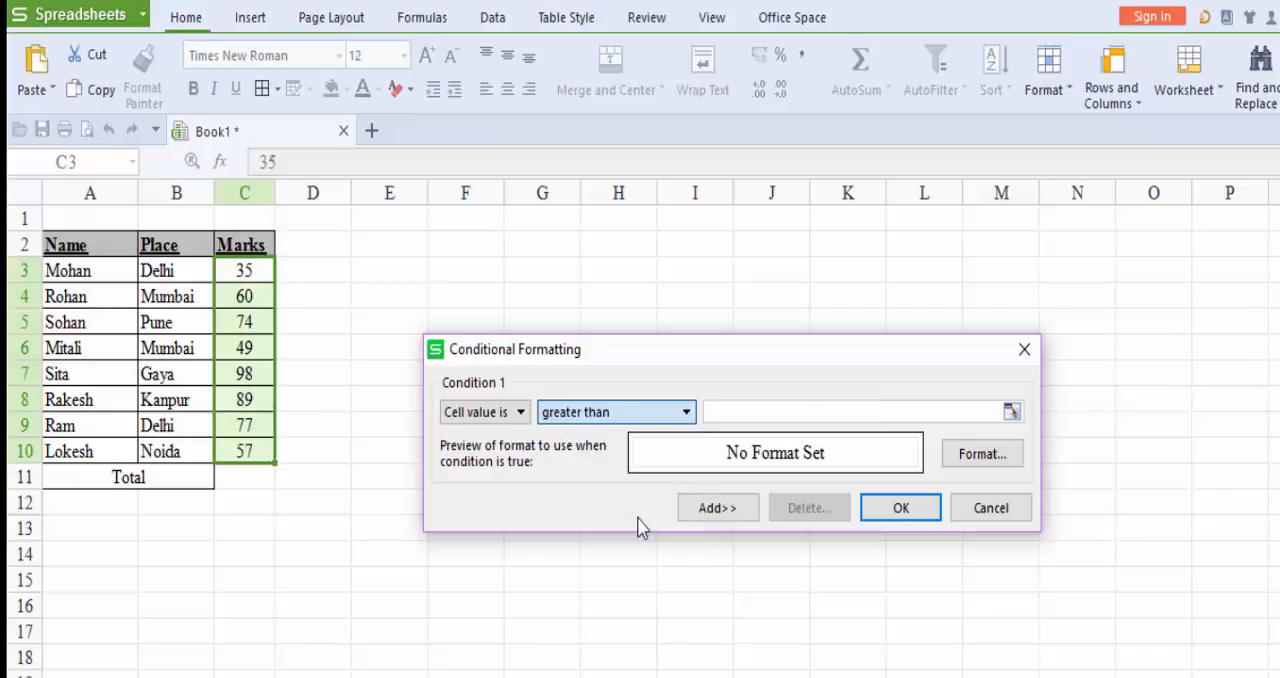
{"action": "left_click", "coordinate": [763, 415]}
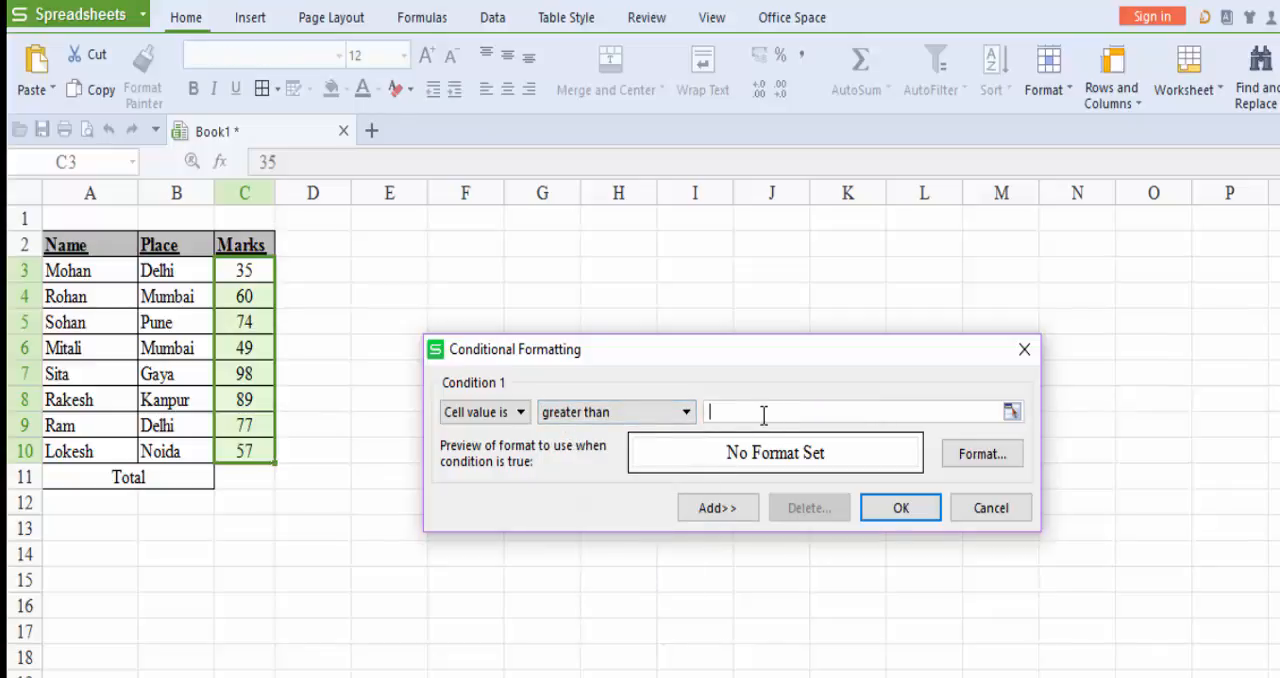
{"action": "type", "text": "80"}
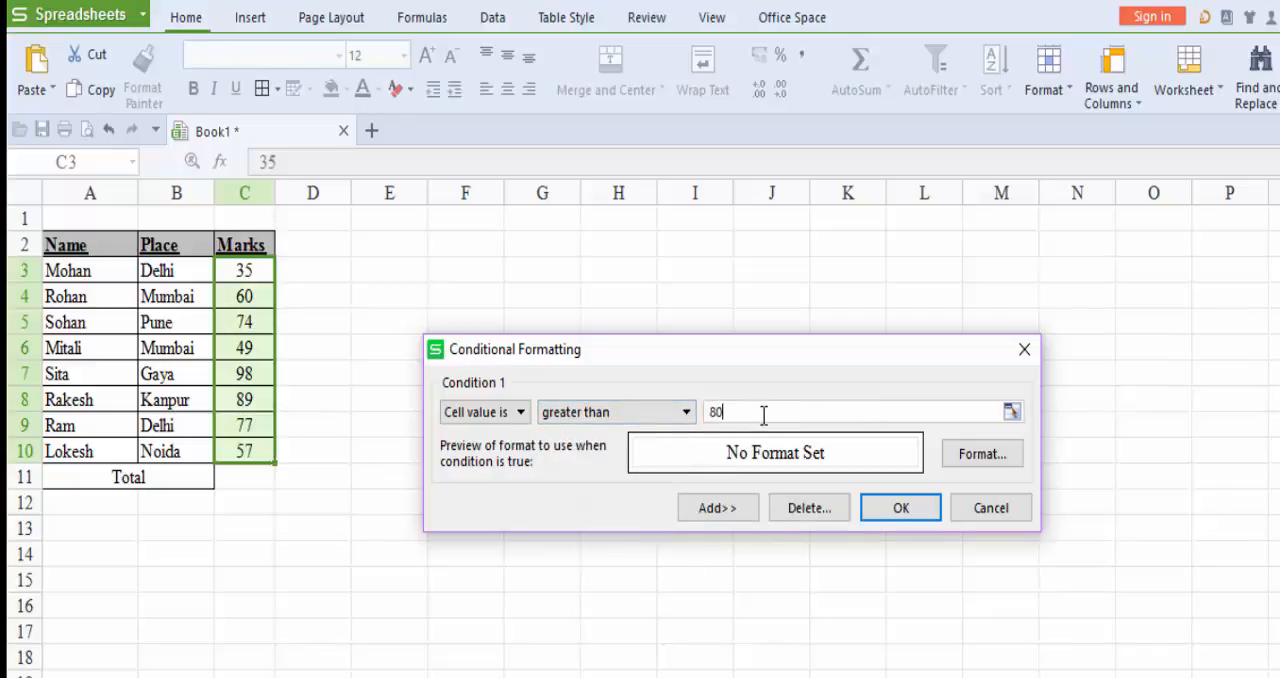
{"action": "left_click", "coordinate": [680, 414]}
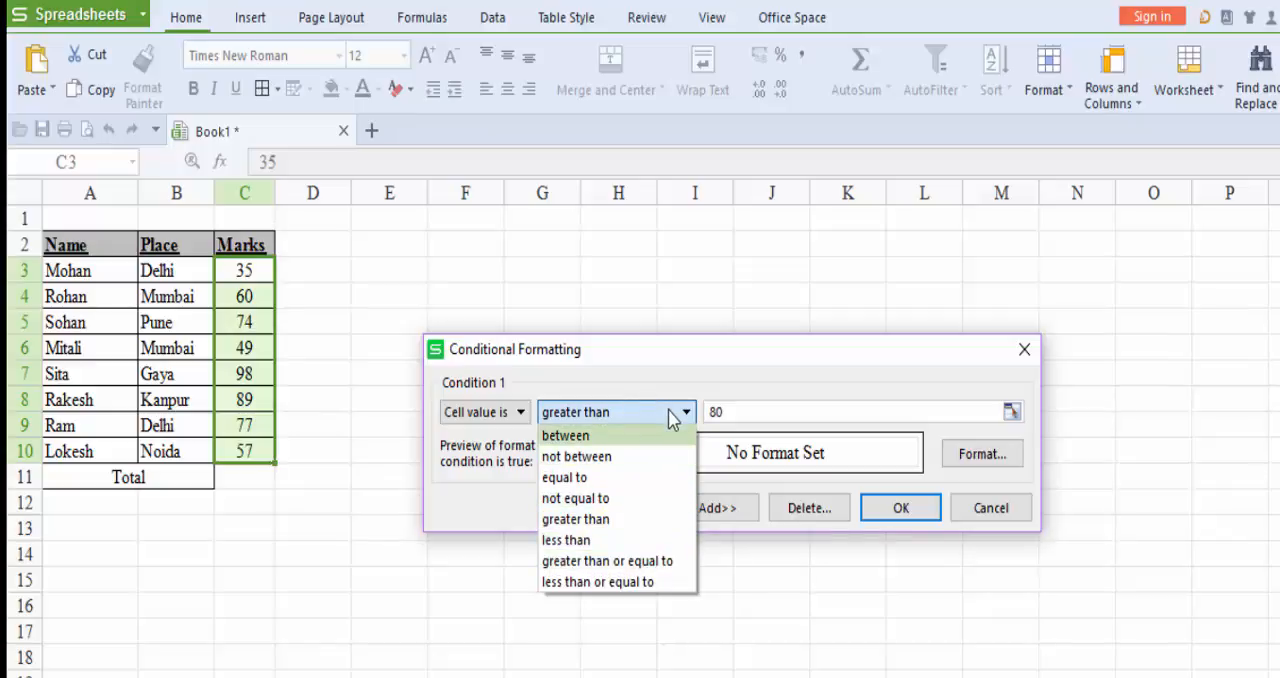
{"action": "left_click", "coordinate": [666, 520]}
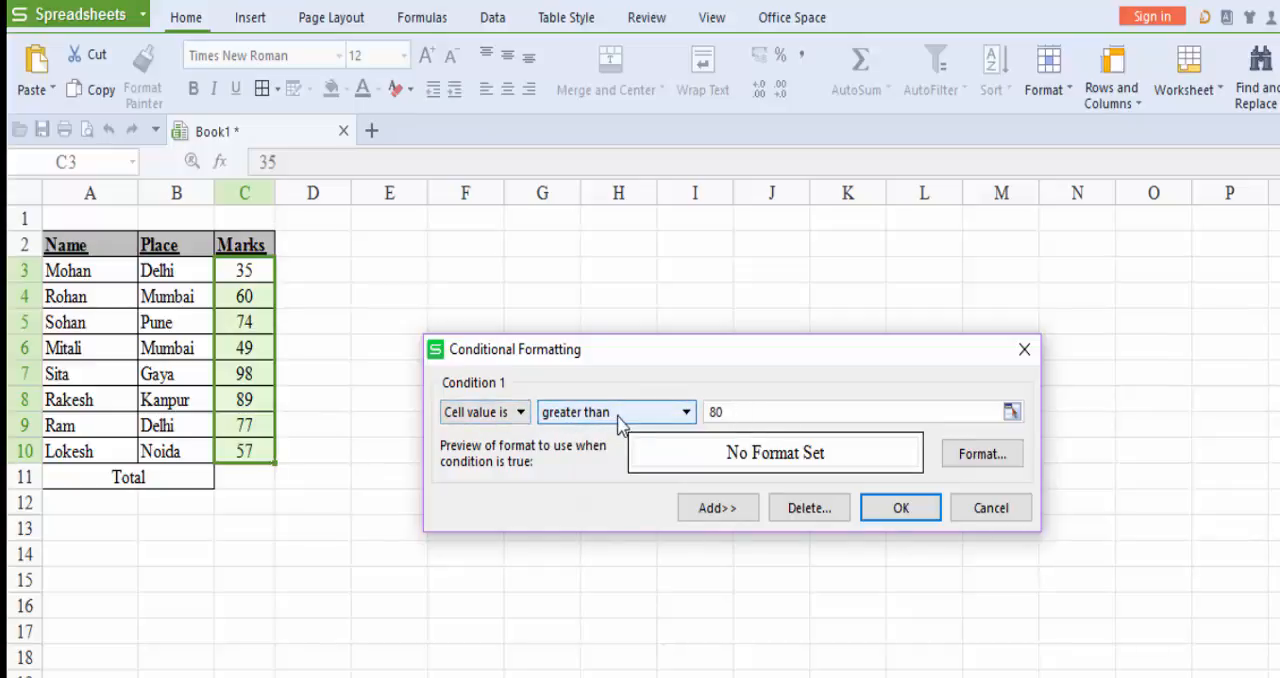
{"action": "left_click", "coordinate": [722, 412]}
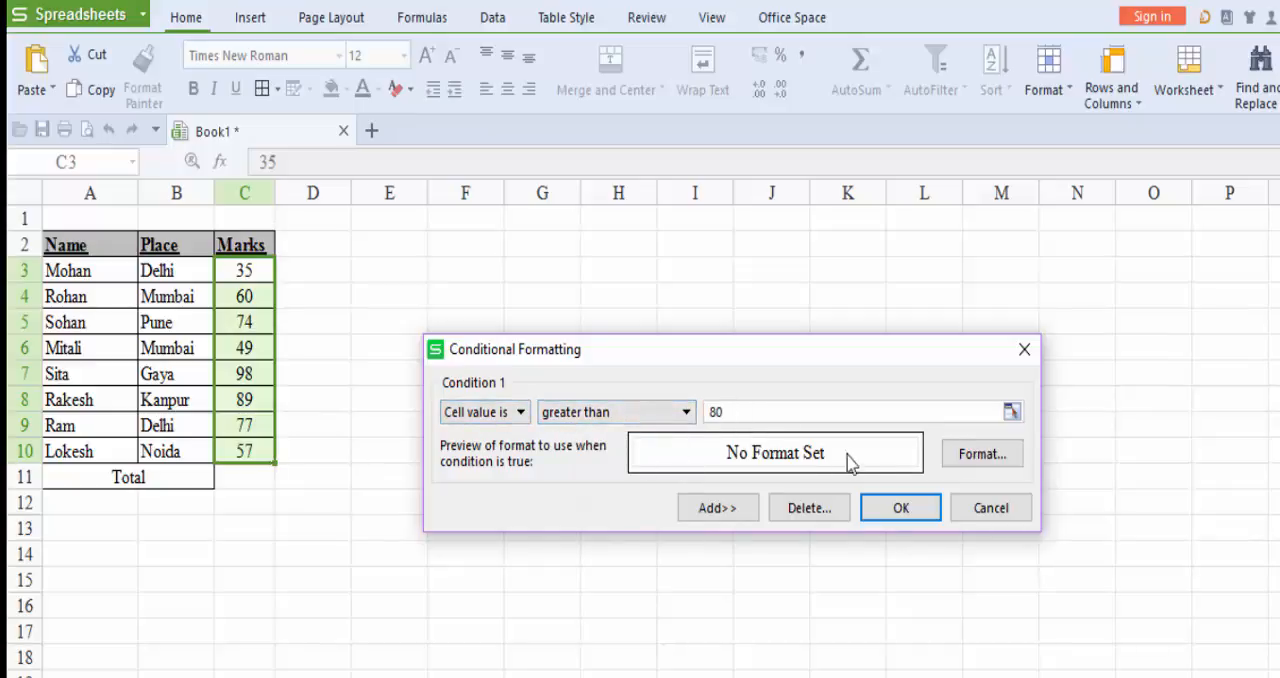
Give the rule's format a solid blue cell background and pick the thick solid line style for borders.
{"action": "left_click", "coordinate": [986, 466]}
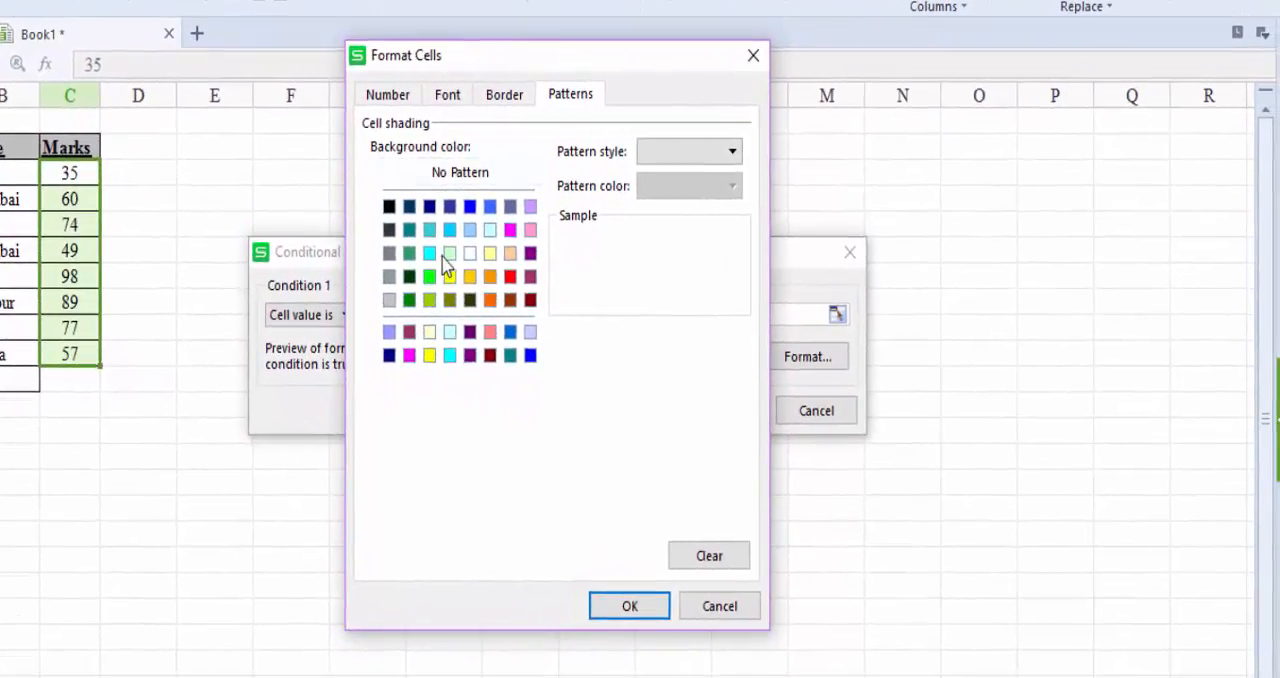
{"action": "left_click", "coordinate": [490, 208]}
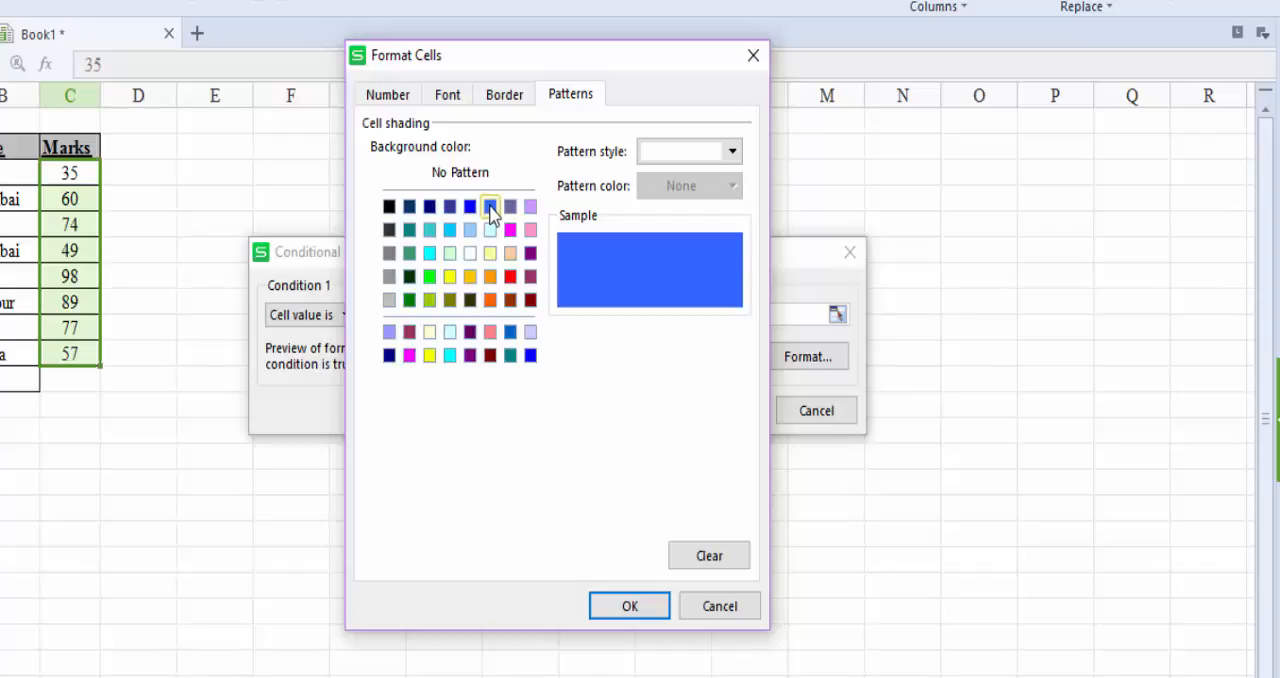
{"action": "left_click", "coordinate": [734, 153]}
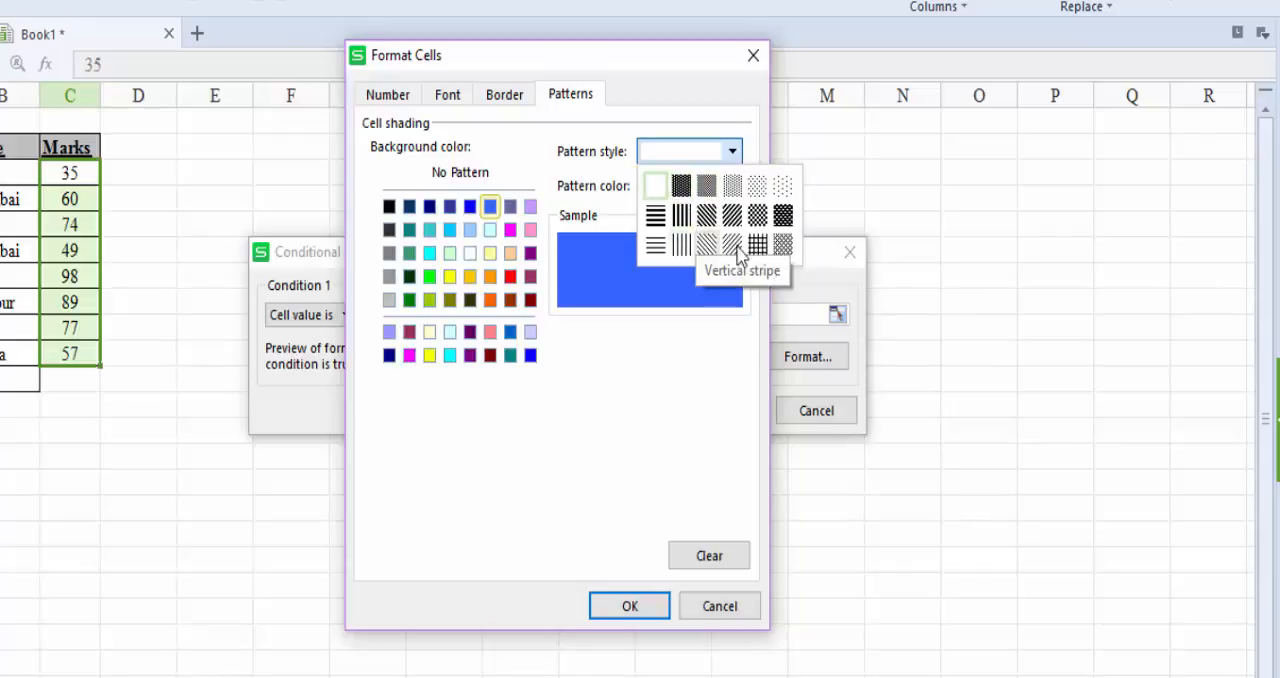
{"action": "left_click", "coordinate": [631, 381]}
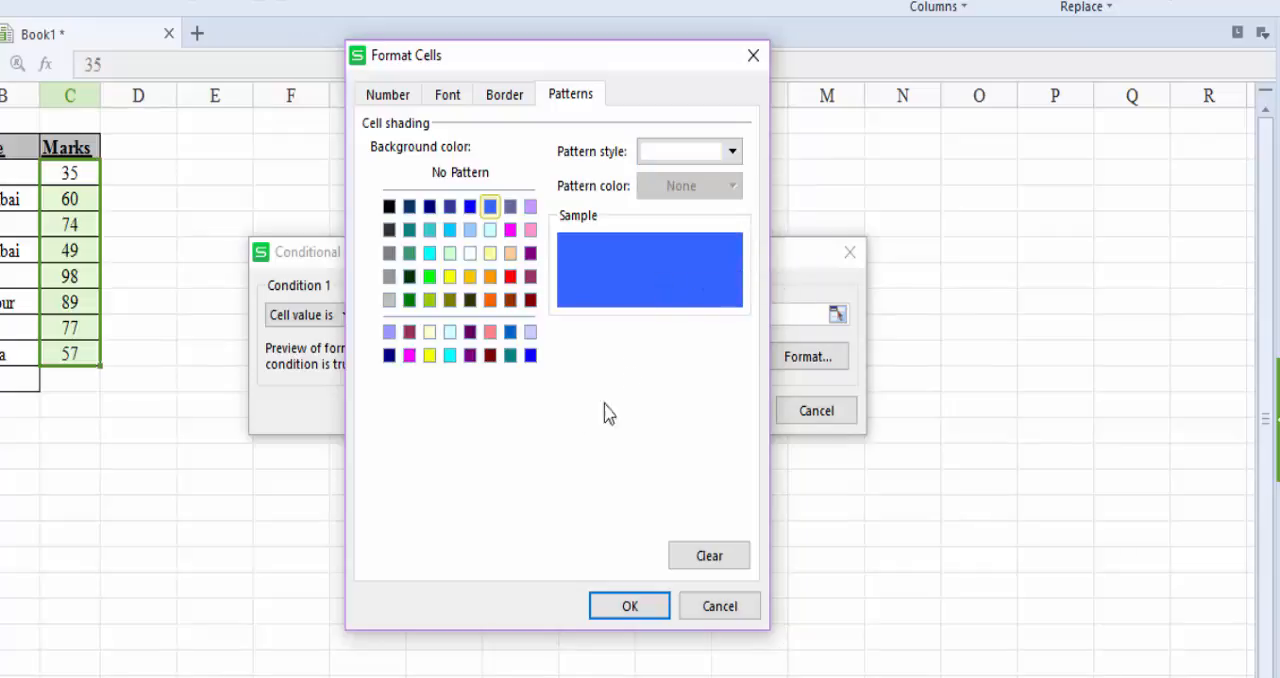
{"action": "left_click", "coordinate": [519, 100]}
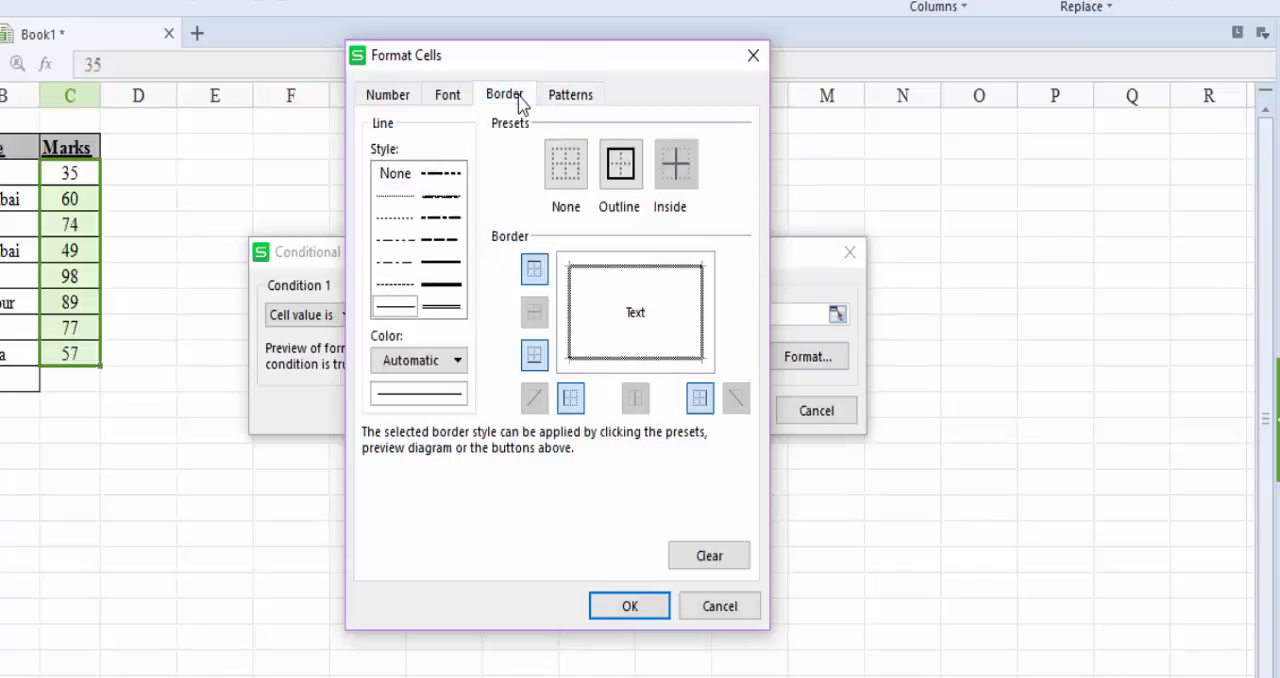
{"action": "left_click", "coordinate": [449, 287]}
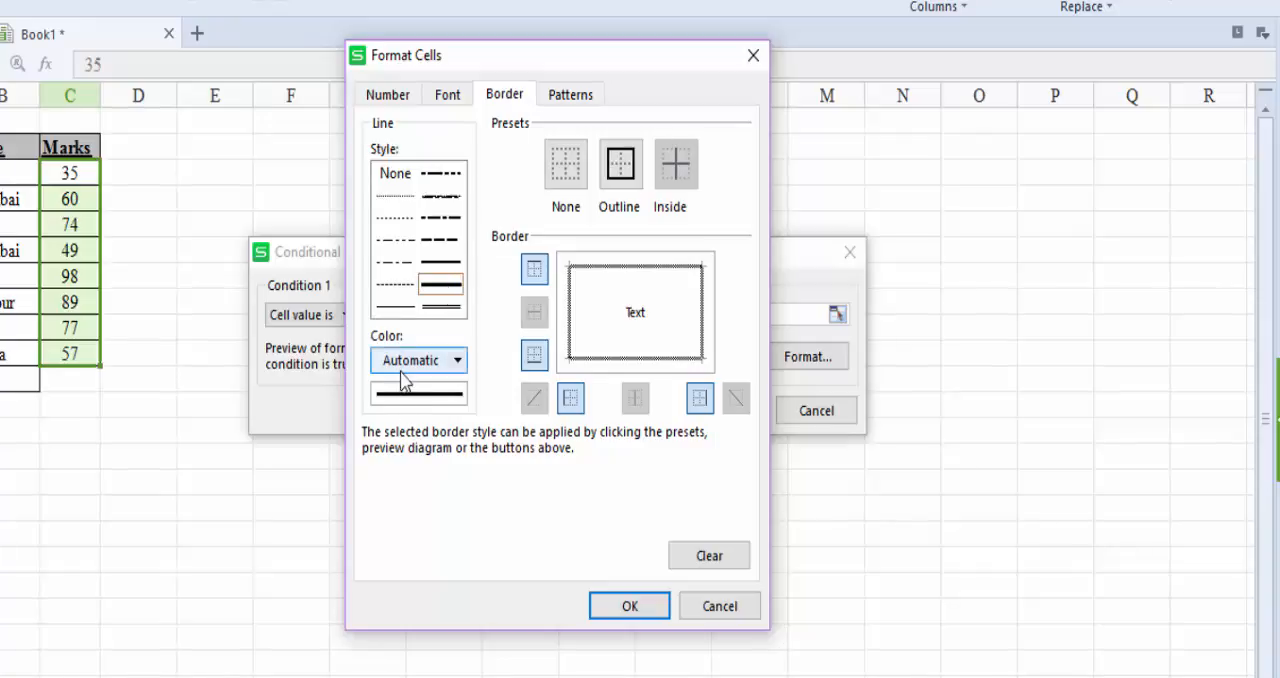
Set the rule's font style to Bold and apply the conditional formatting to the selected marks.
{"action": "left_click", "coordinate": [450, 100]}
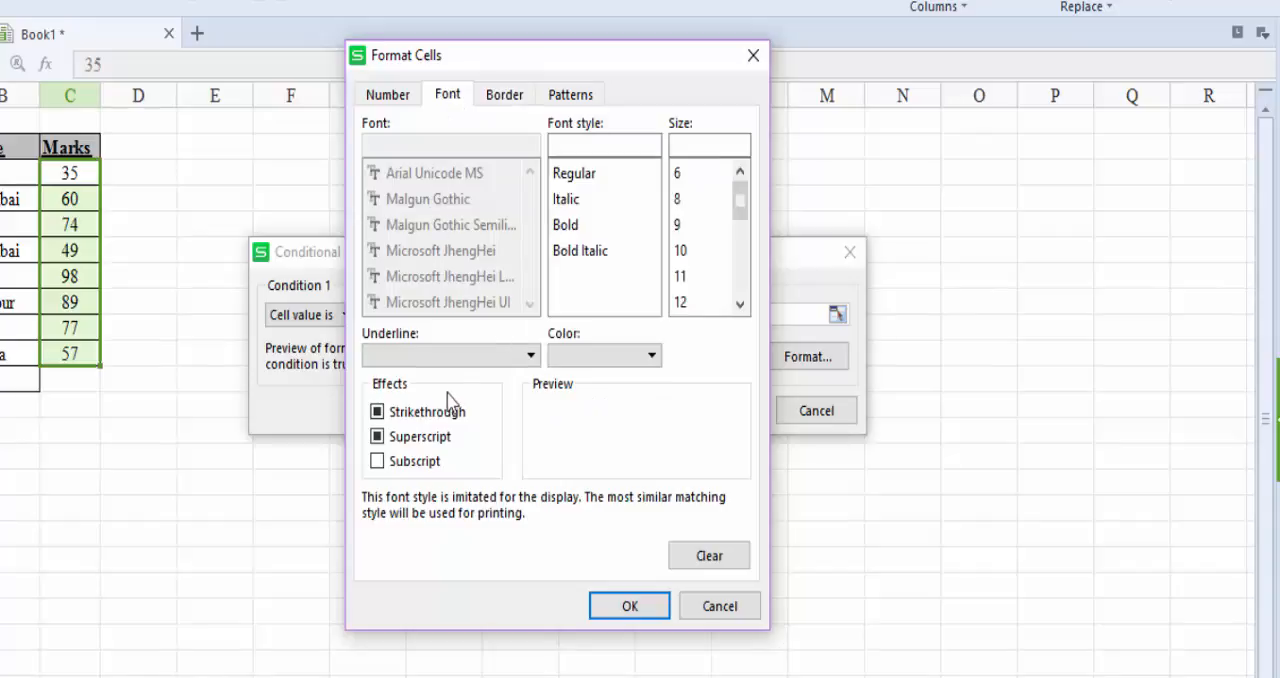
{"action": "left_click", "coordinate": [568, 226]}
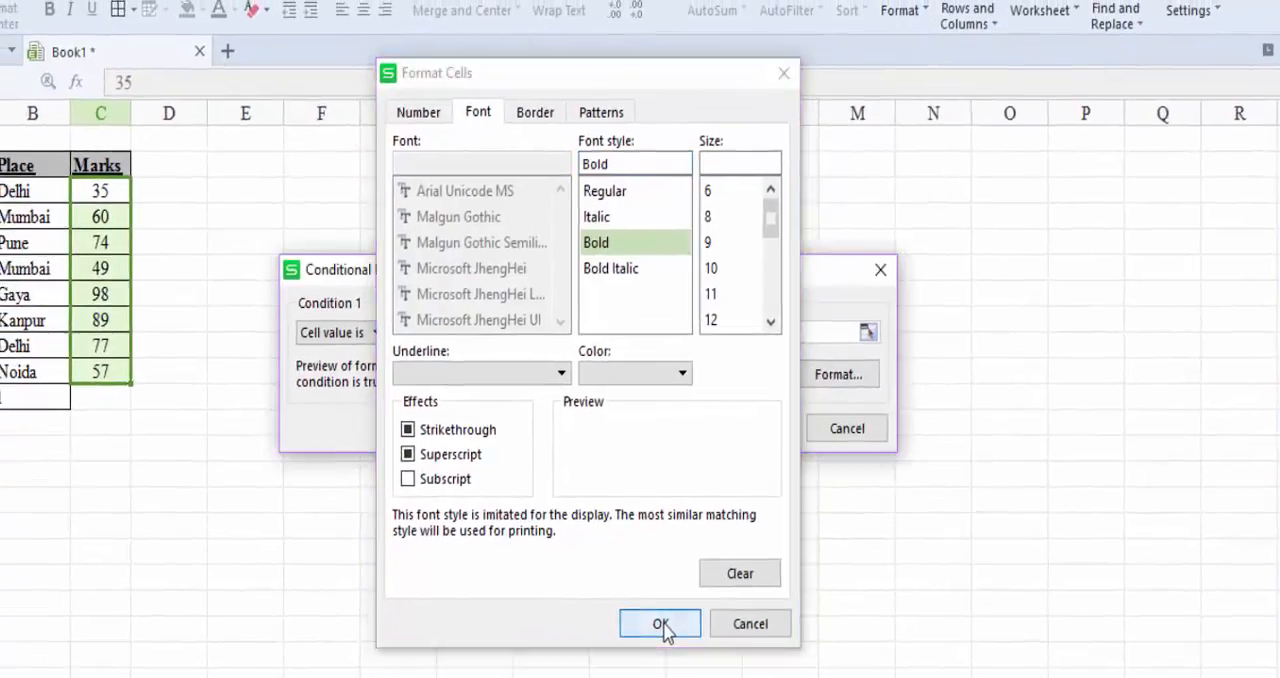
{"action": "left_click", "coordinate": [632, 608]}
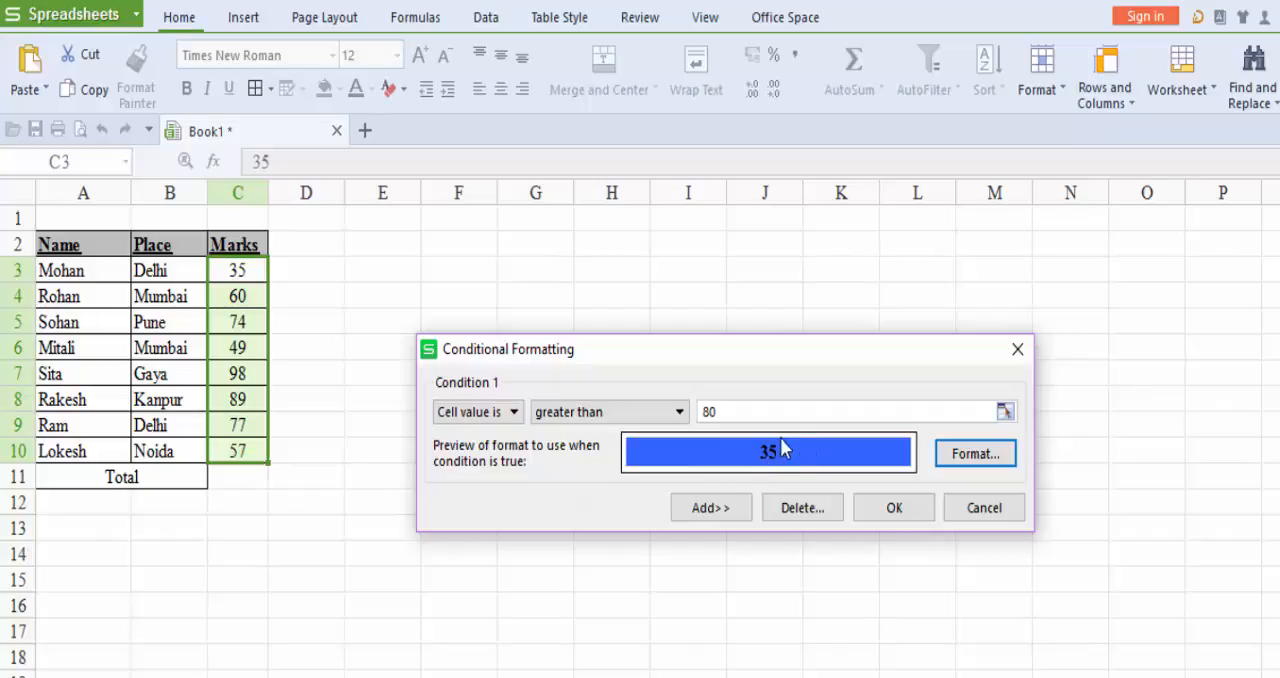
{"action": "left_click", "coordinate": [897, 510]}
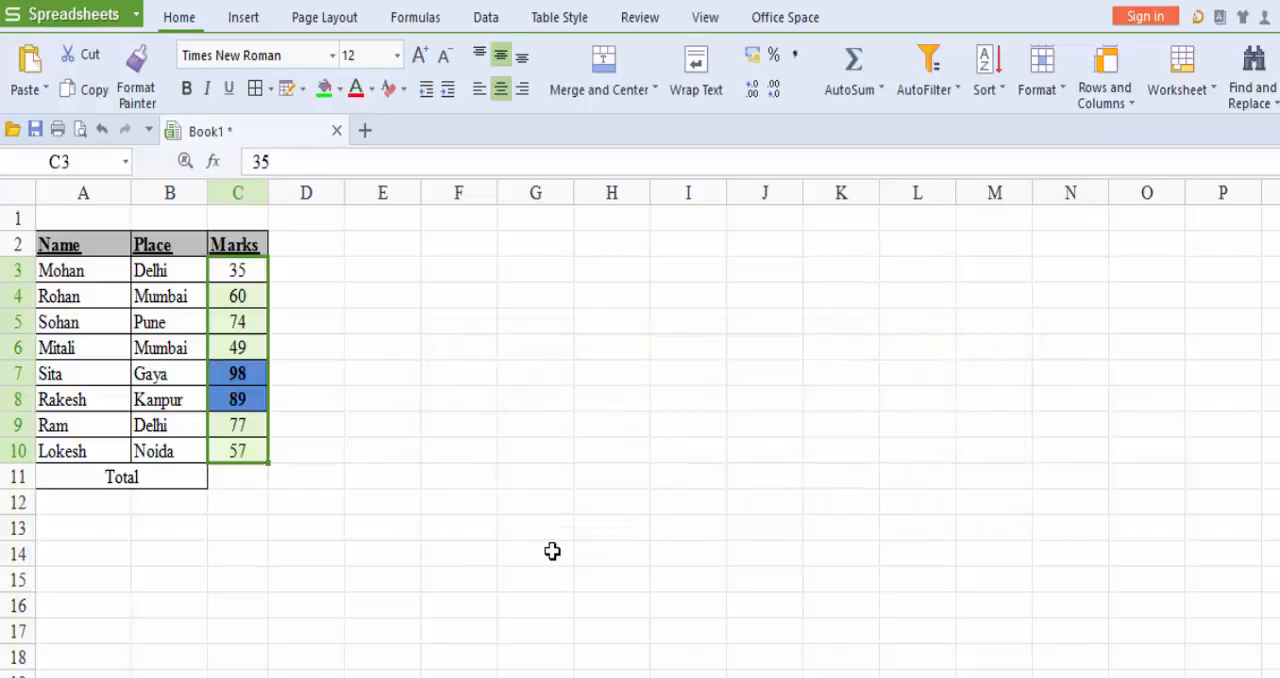
Examine the Marks column in C3:C10 to check which cells the conditional formatting highlights.
{"action": "left_click", "coordinate": [282, 380]}
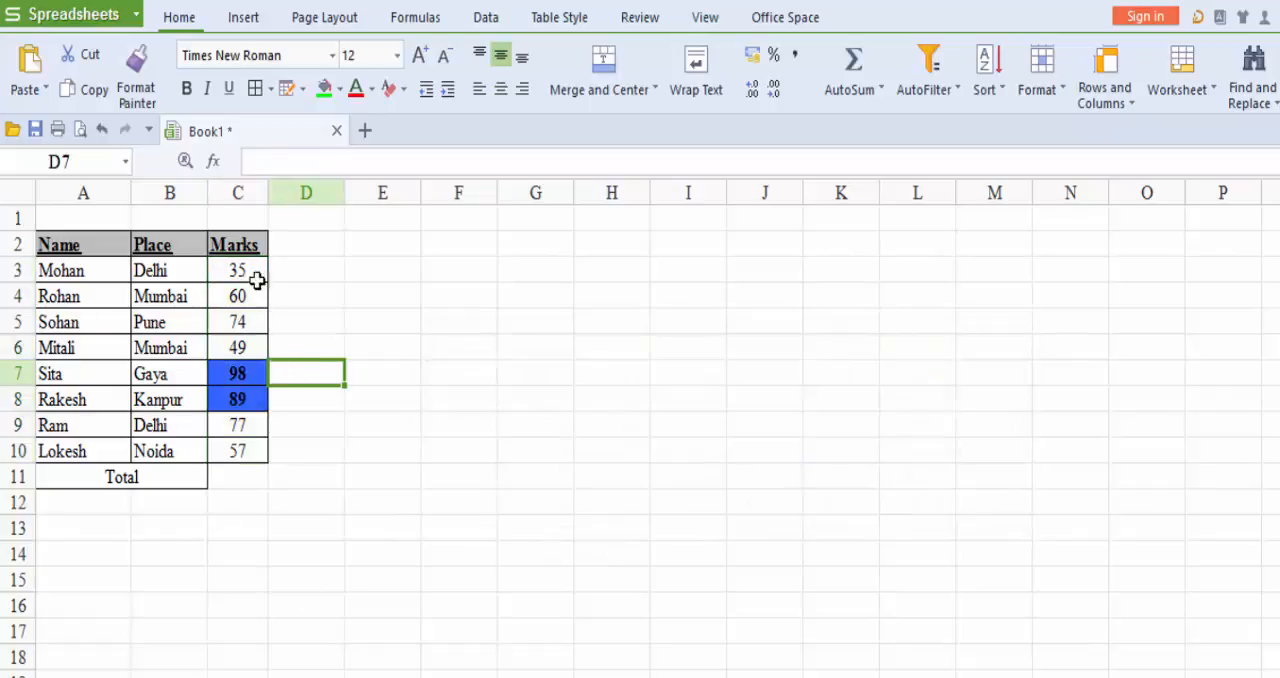
{"action": "left_click", "coordinate": [255, 373]}
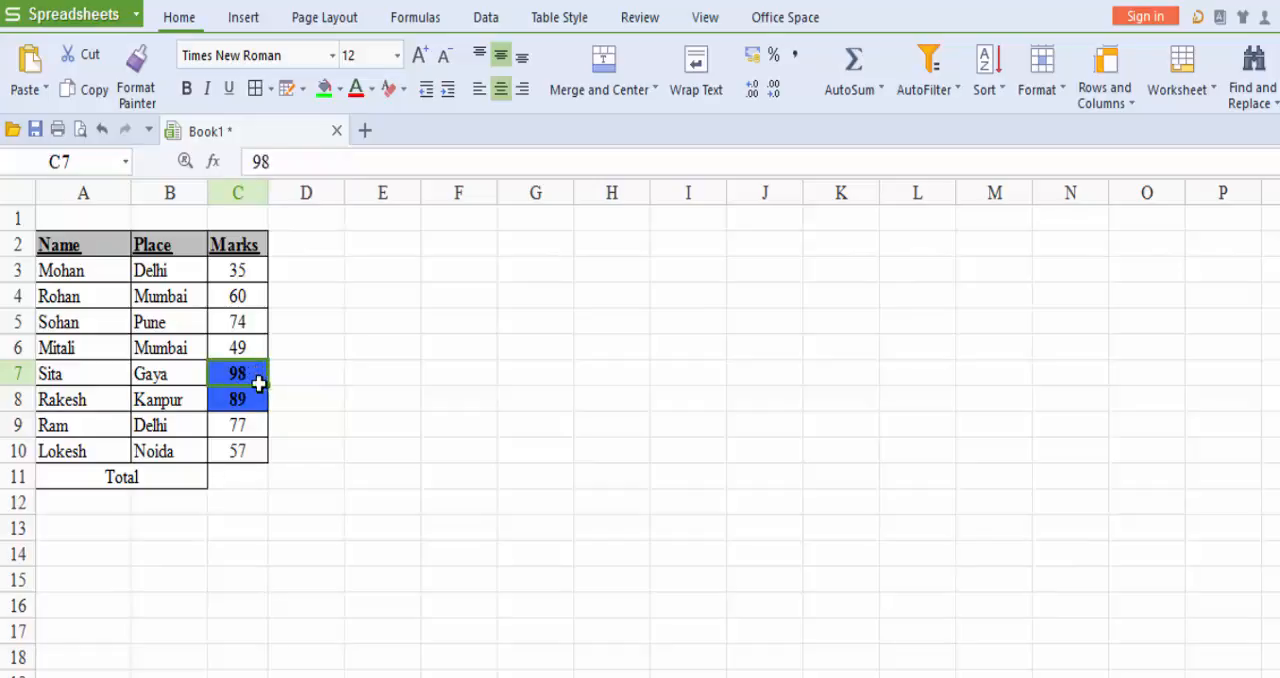
{"action": "left_click", "coordinate": [259, 405]}
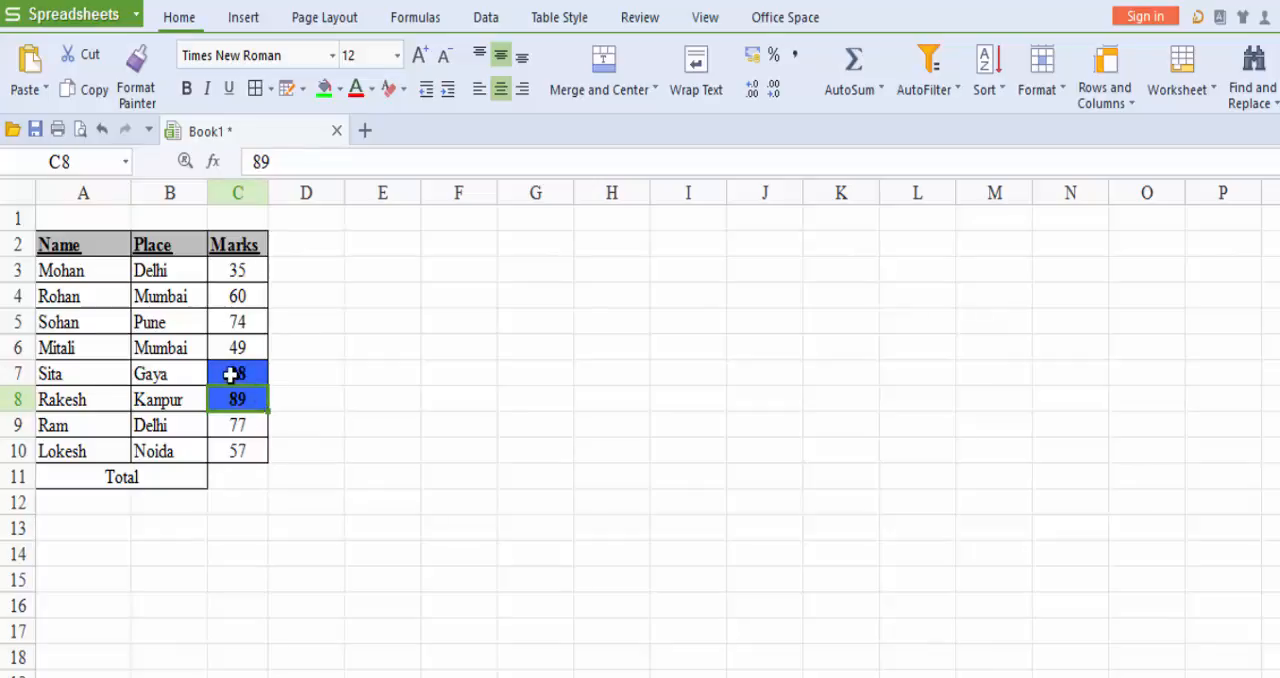
{"action": "left_click", "coordinate": [237, 288]}
{"action": "left_click_drag", "start_coordinate": [240, 266], "coordinate": [242, 452]}
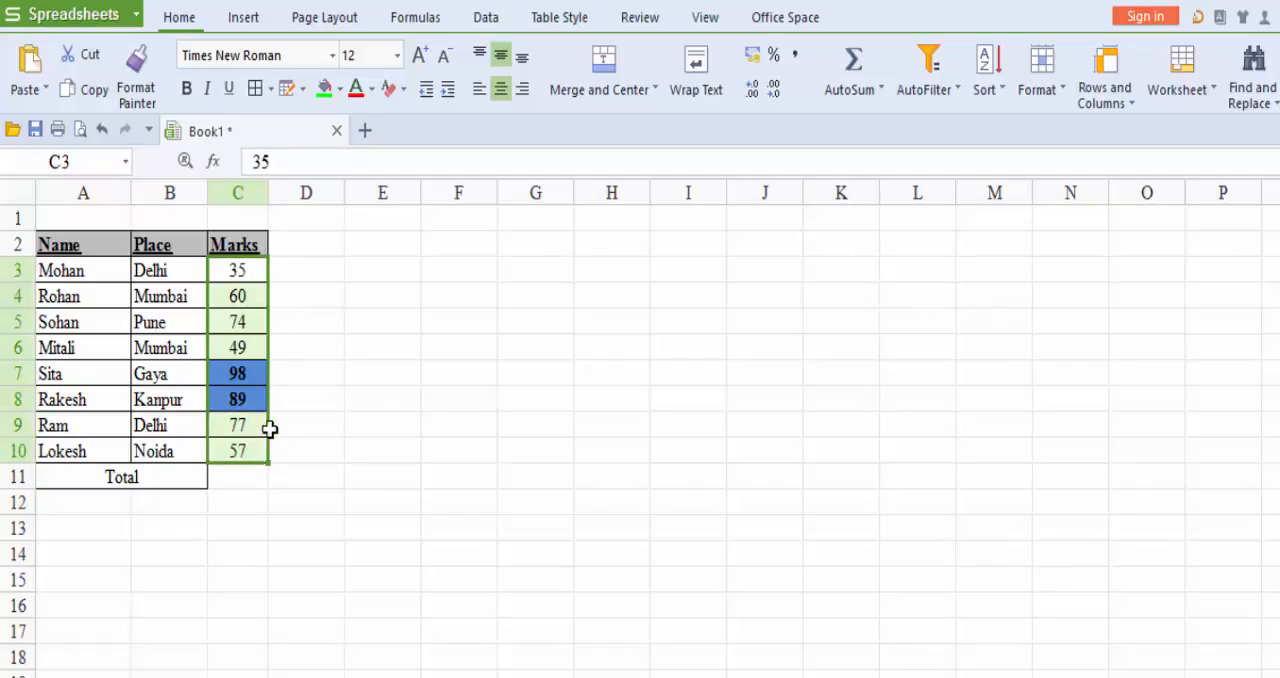
{"action": "left_click_drag", "start_coordinate": [258, 270], "coordinate": [250, 452]}
{"action": "left_click", "coordinate": [305, 396]}
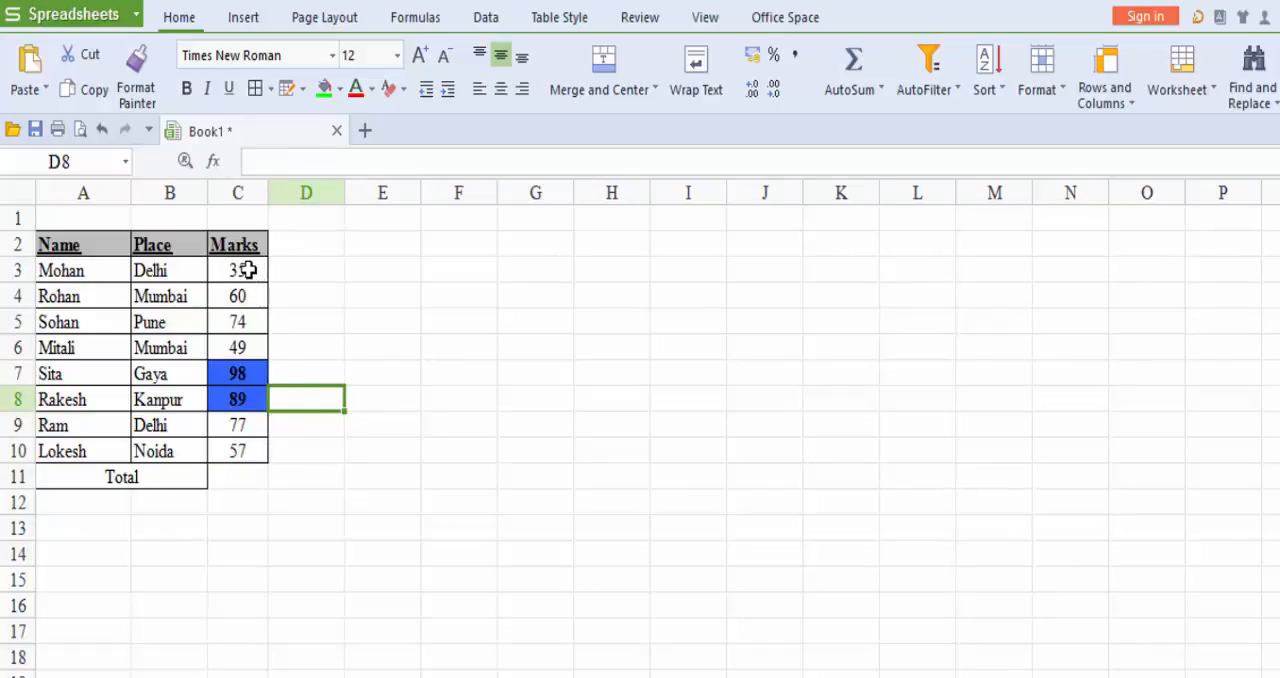
Edit the conditional formatting rule on marks C3:C10 and switch its condition type to "Formula is".
{"action": "left_click_drag", "start_coordinate": [249, 270], "coordinate": [239, 450]}
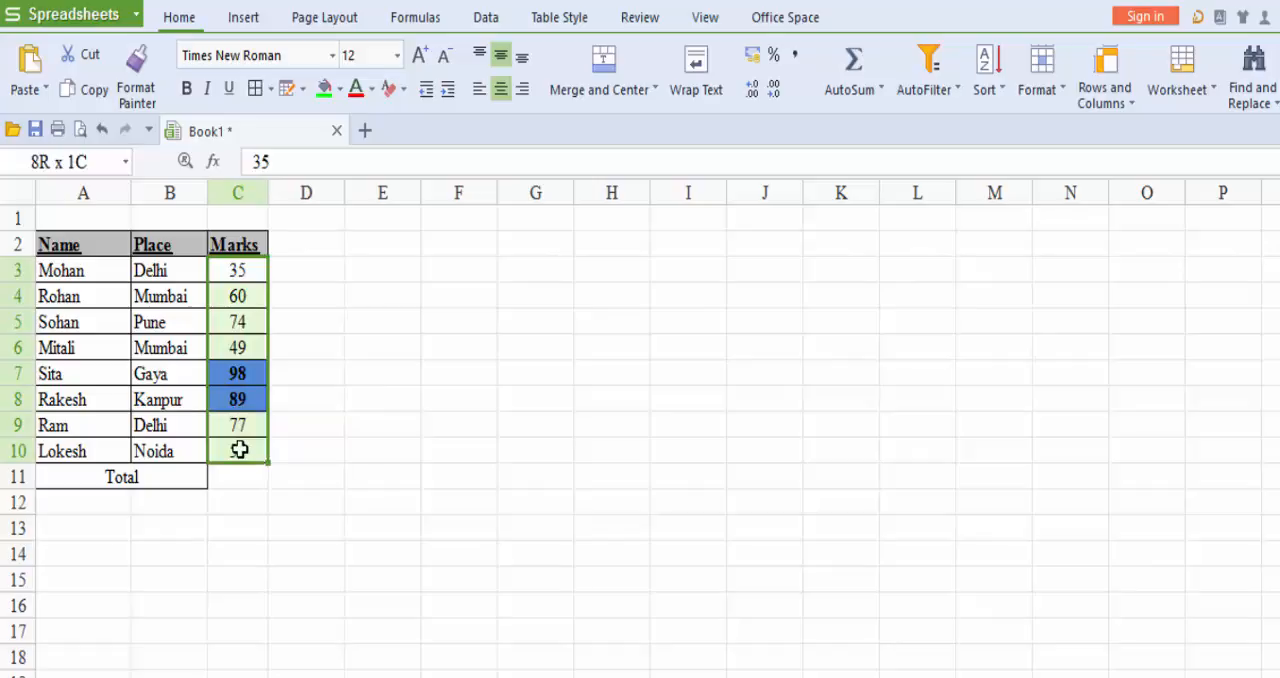
{"action": "left_click", "coordinate": [1062, 90]}
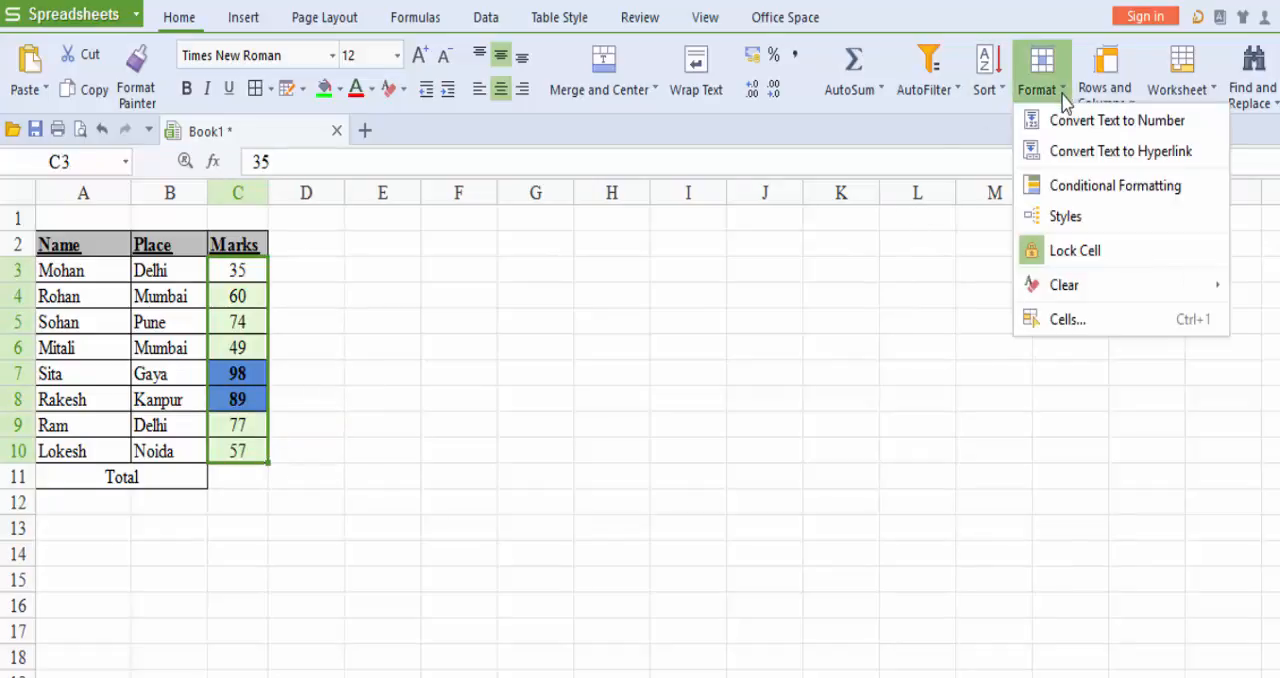
{"action": "left_click", "coordinate": [1088, 186]}
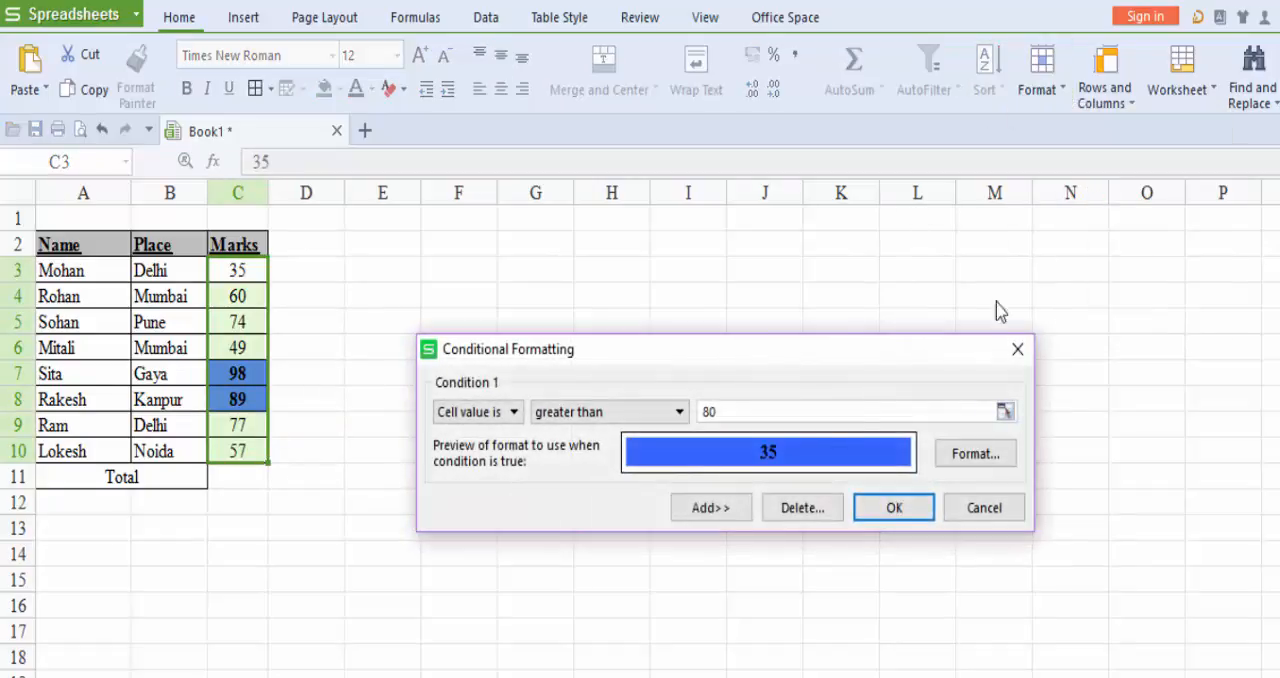
{"action": "left_click", "coordinate": [512, 412]}
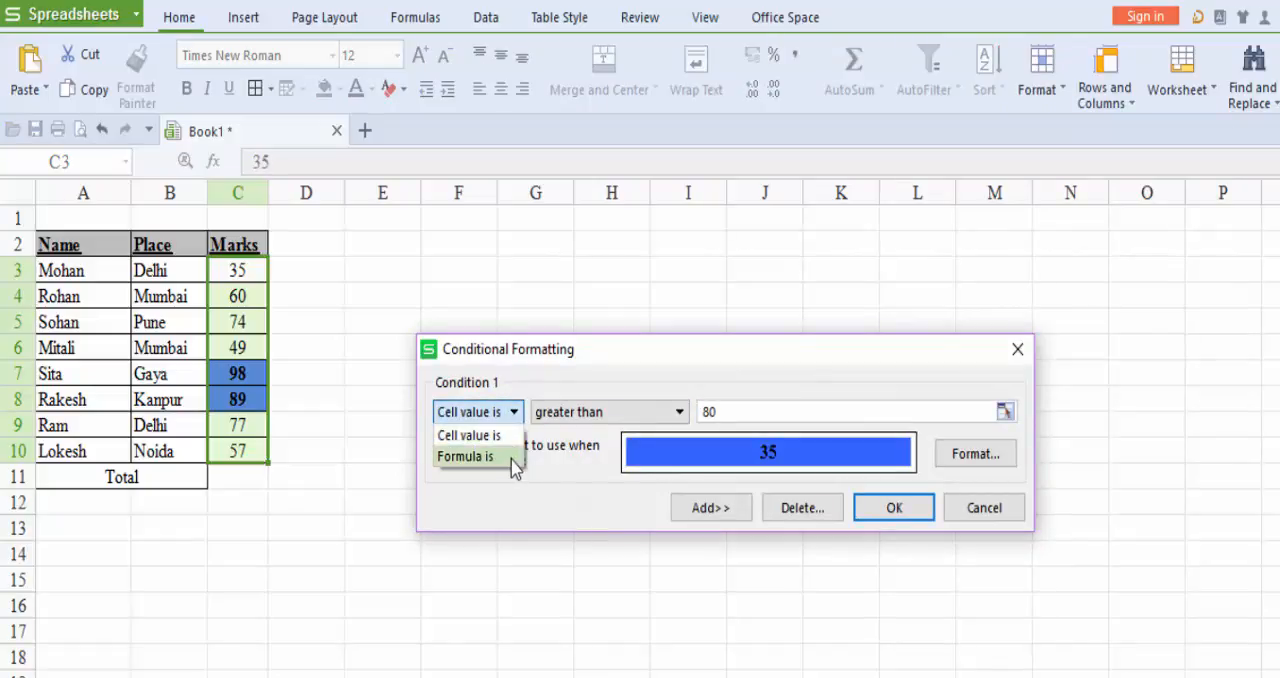
{"action": "left_click", "coordinate": [512, 458]}
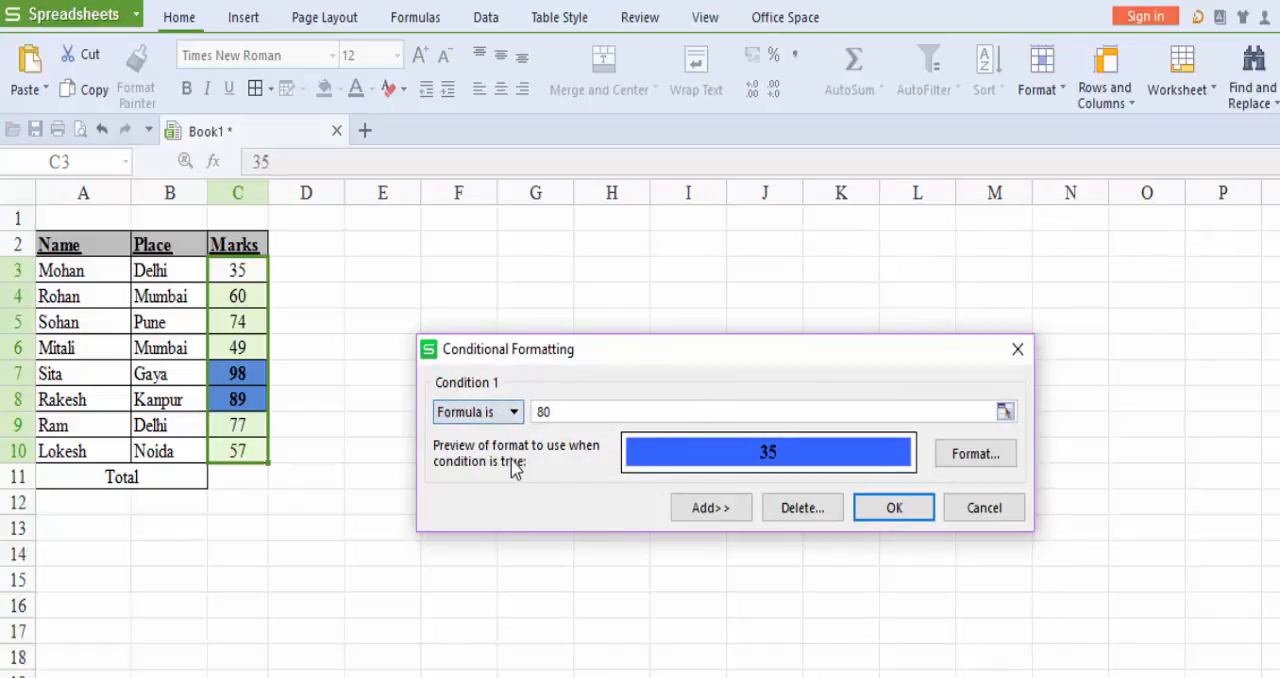
Replace the condition's value with the formula =((C3:C10)>80).
{"action": "left_click", "coordinate": [600, 412]}
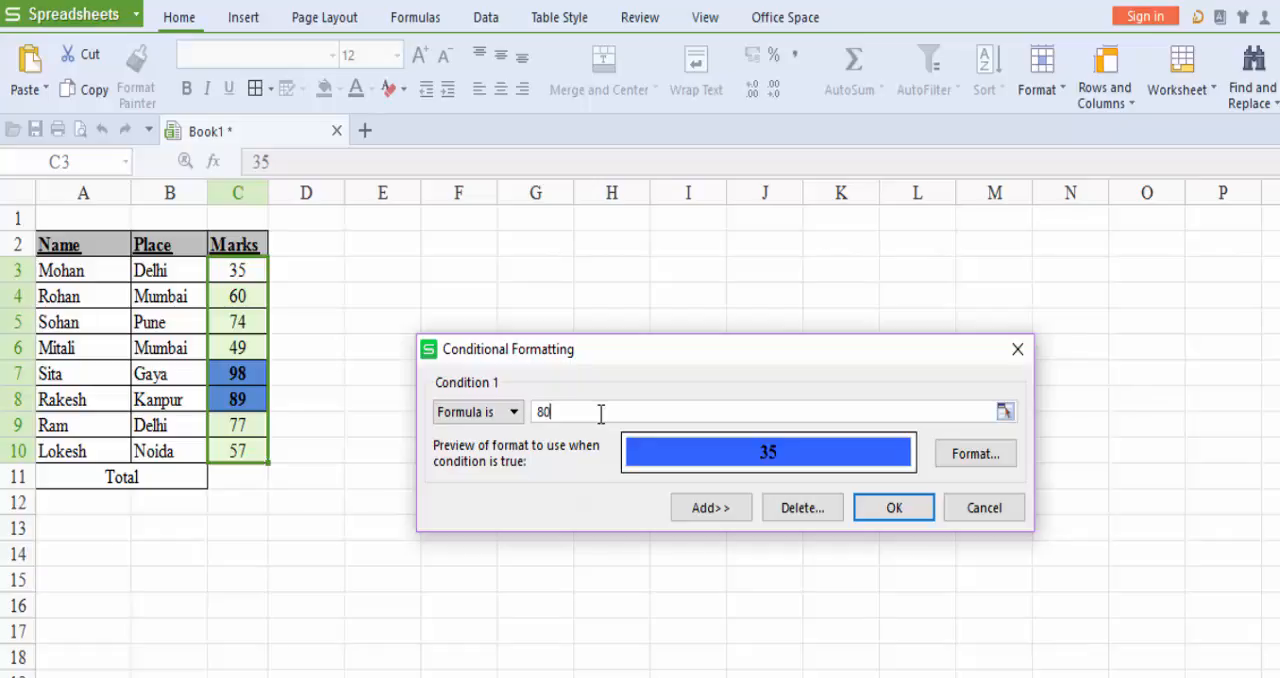
{"action": "key", "text": "BackSpace"}
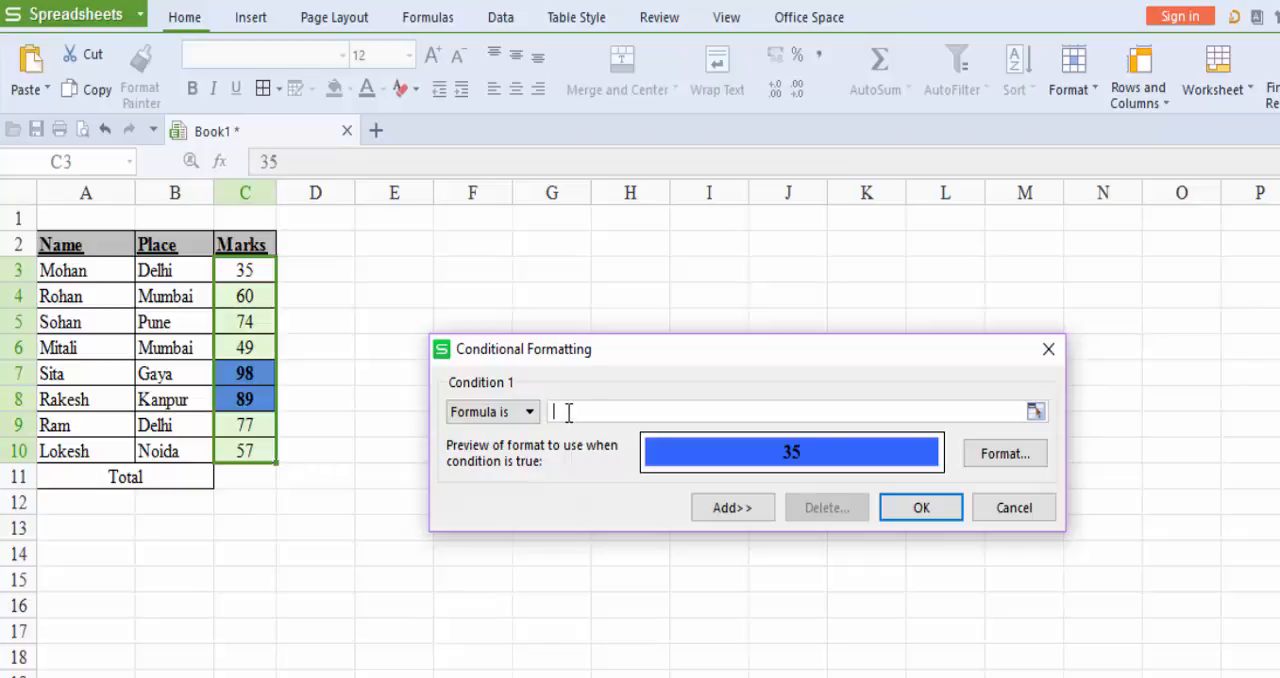
{"action": "type", "text": "=(C3:C10)>80"}
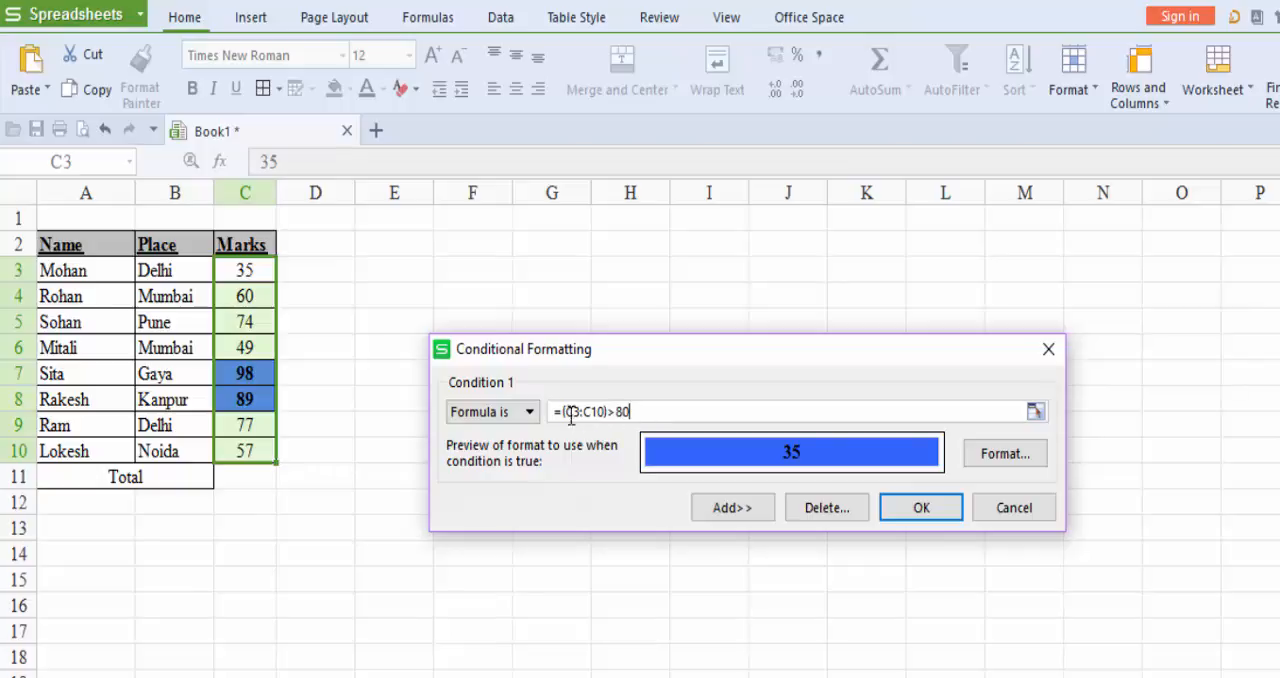
{"action": "left_click", "coordinate": [563, 411]}
{"action": "type", "text": "("}
{"action": "left_click", "coordinate": [773, 418]}
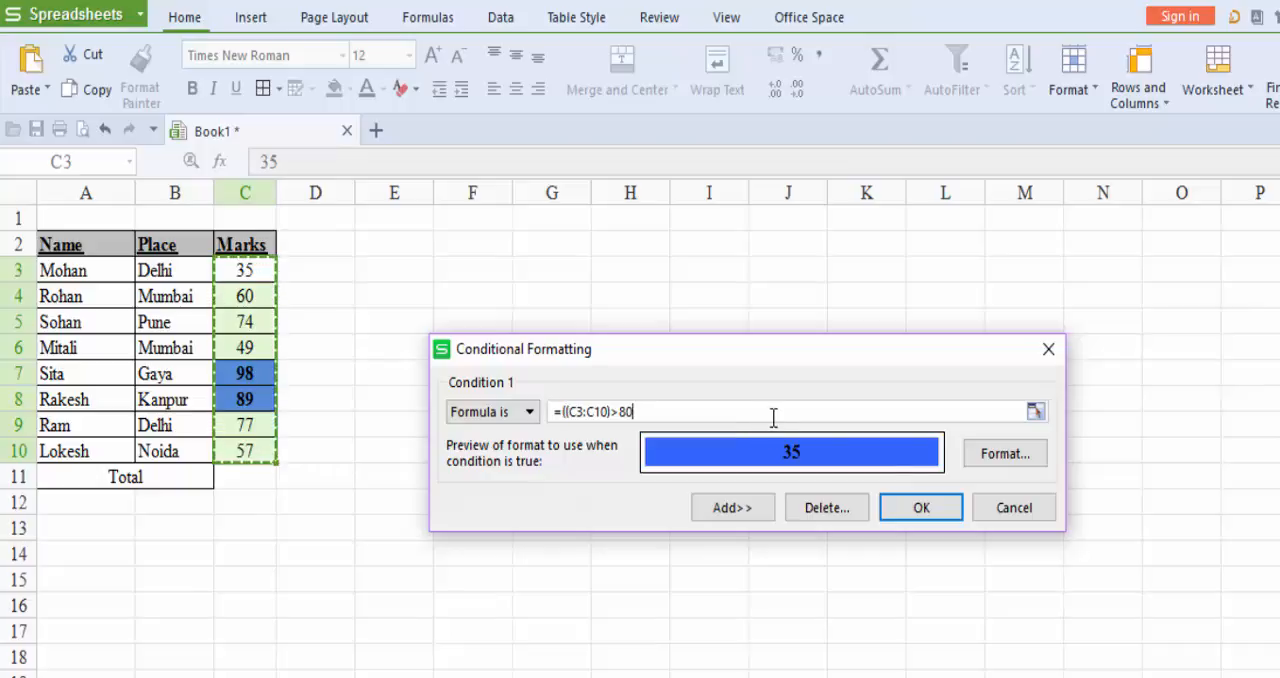
{"action": "type", "text": ")"}
Change the rule's cell background to red and apply the formula-based conditional formatting to the marks.
{"action": "left_click", "coordinate": [1018, 454]}
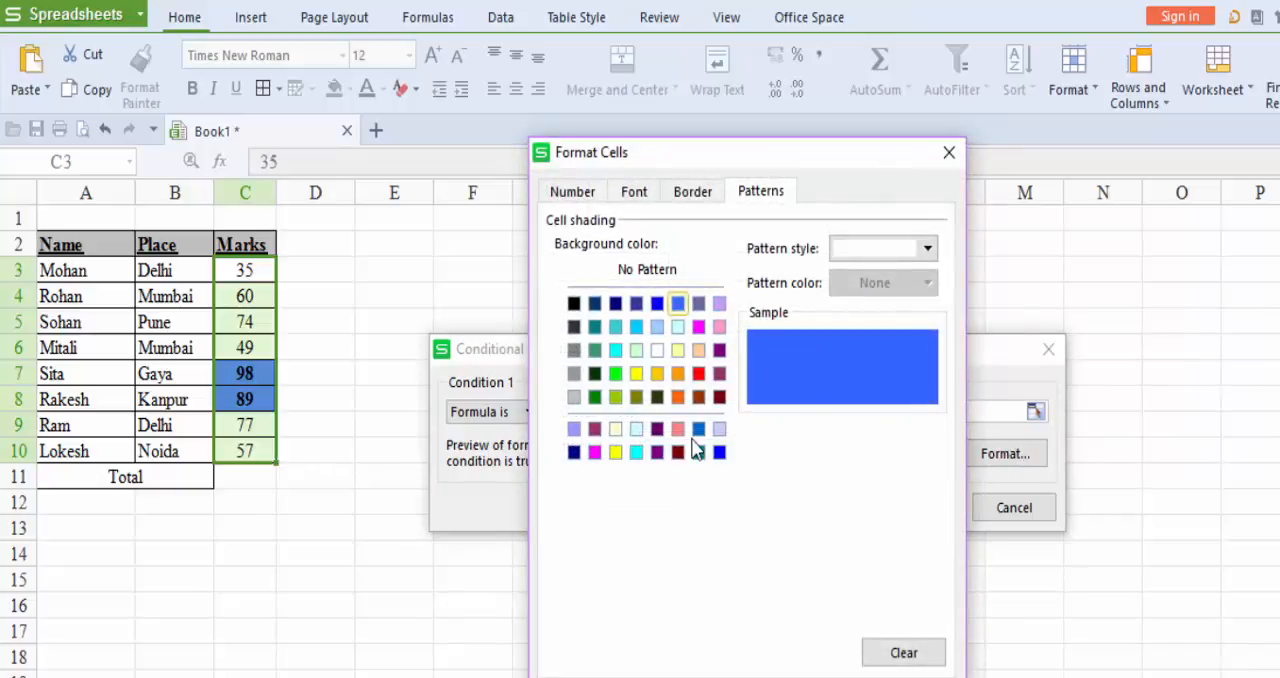
{"action": "left_click", "coordinate": [699, 374]}
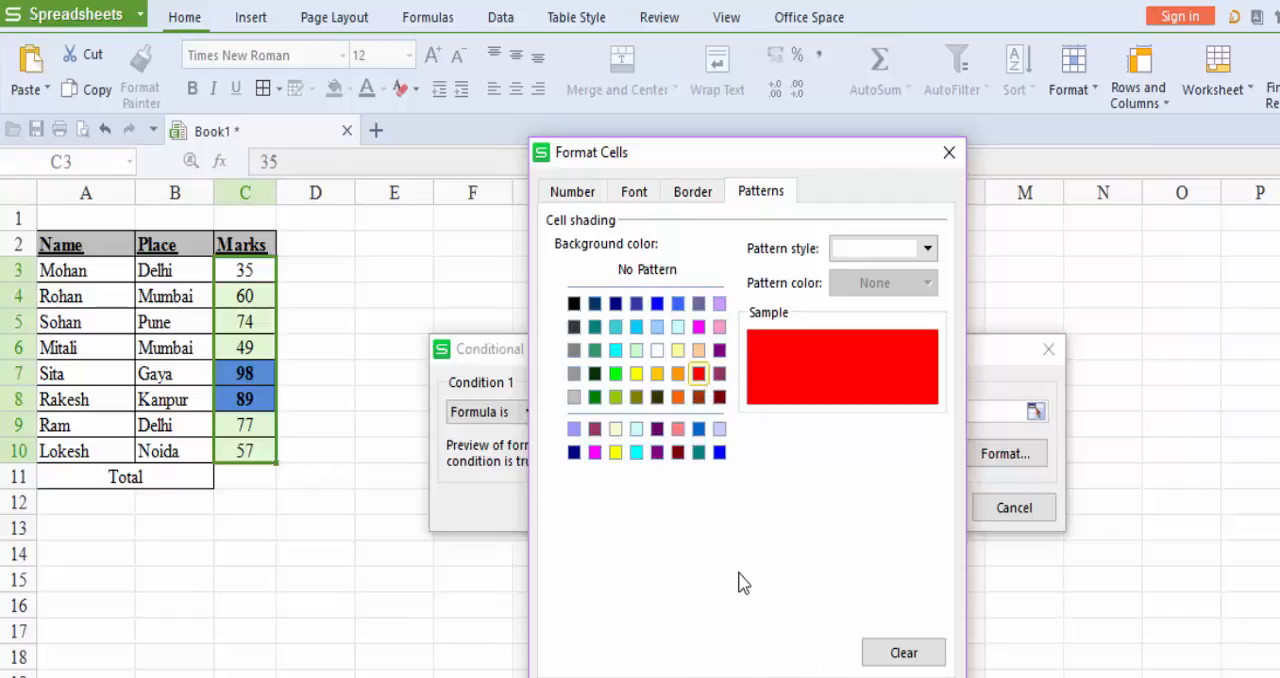
{"action": "left_click", "coordinate": [812, 677]}
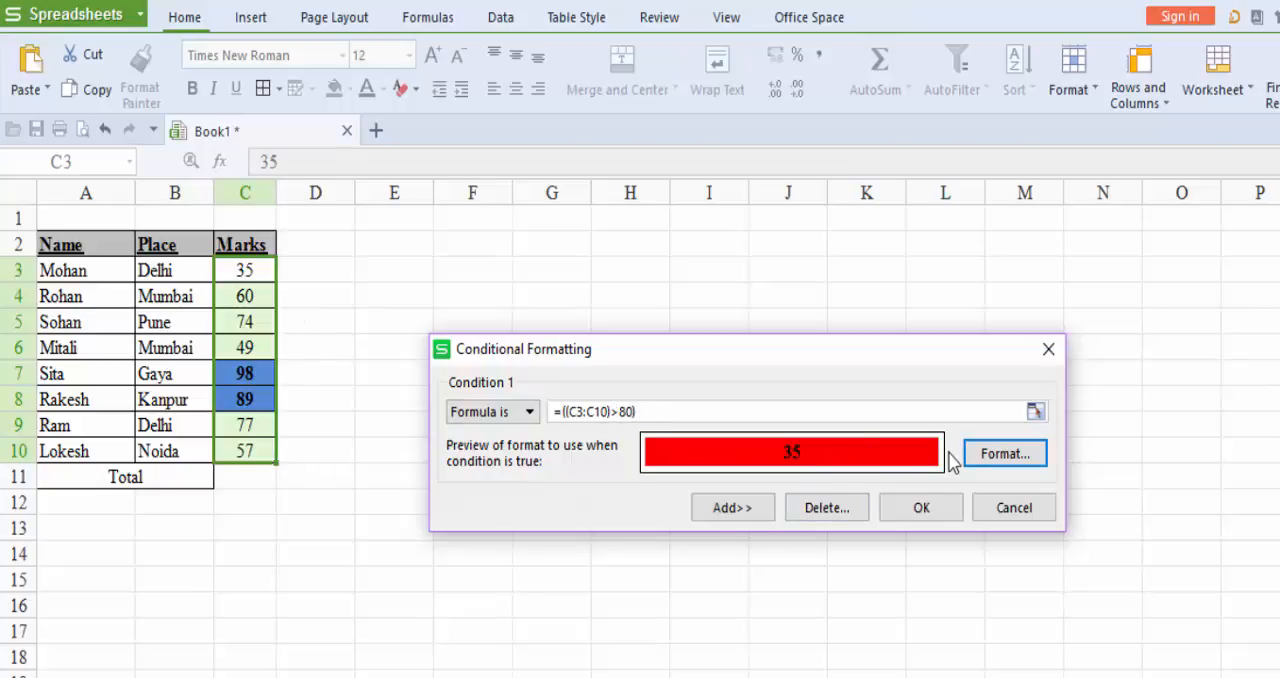
{"action": "left_click", "coordinate": [921, 508]}
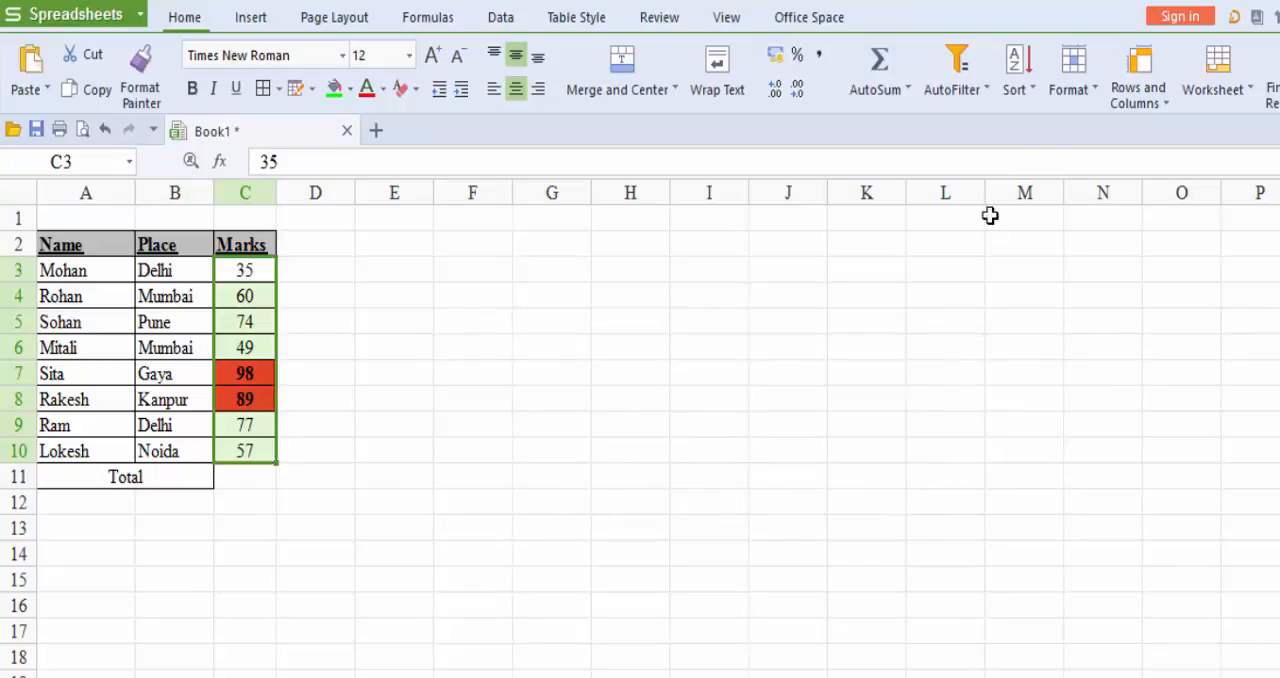
Change the marks' conditional formatting formula to =((C3:C10)>60) and apply the rule.
{"action": "left_click", "coordinate": [1070, 92]}
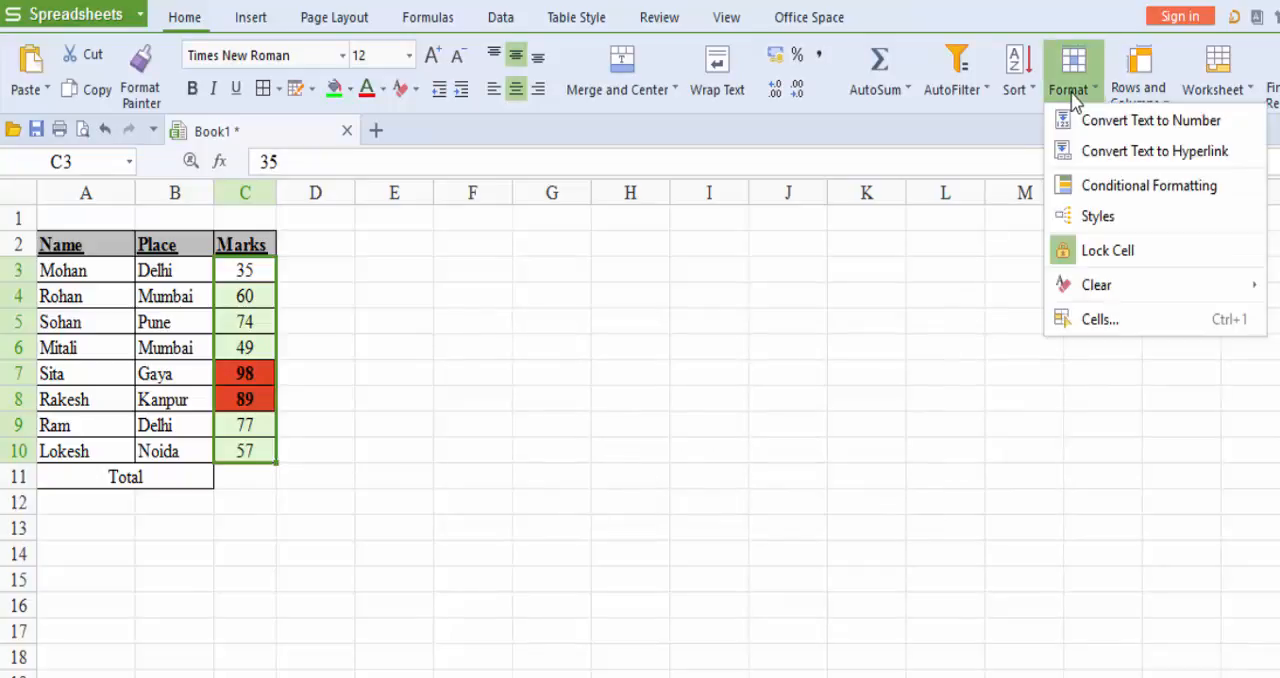
{"action": "left_click", "coordinate": [1117, 186]}
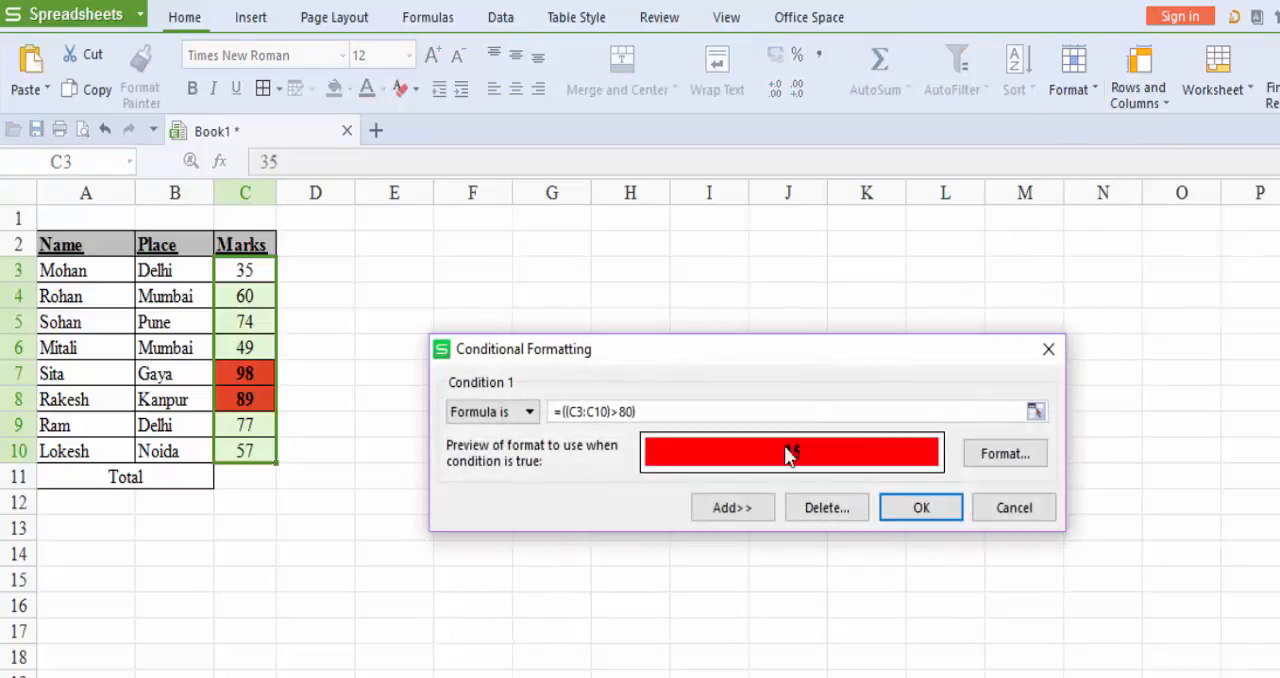
{"action": "left_click", "coordinate": [656, 411]}
{"action": "type", "text": "+$B$3"}
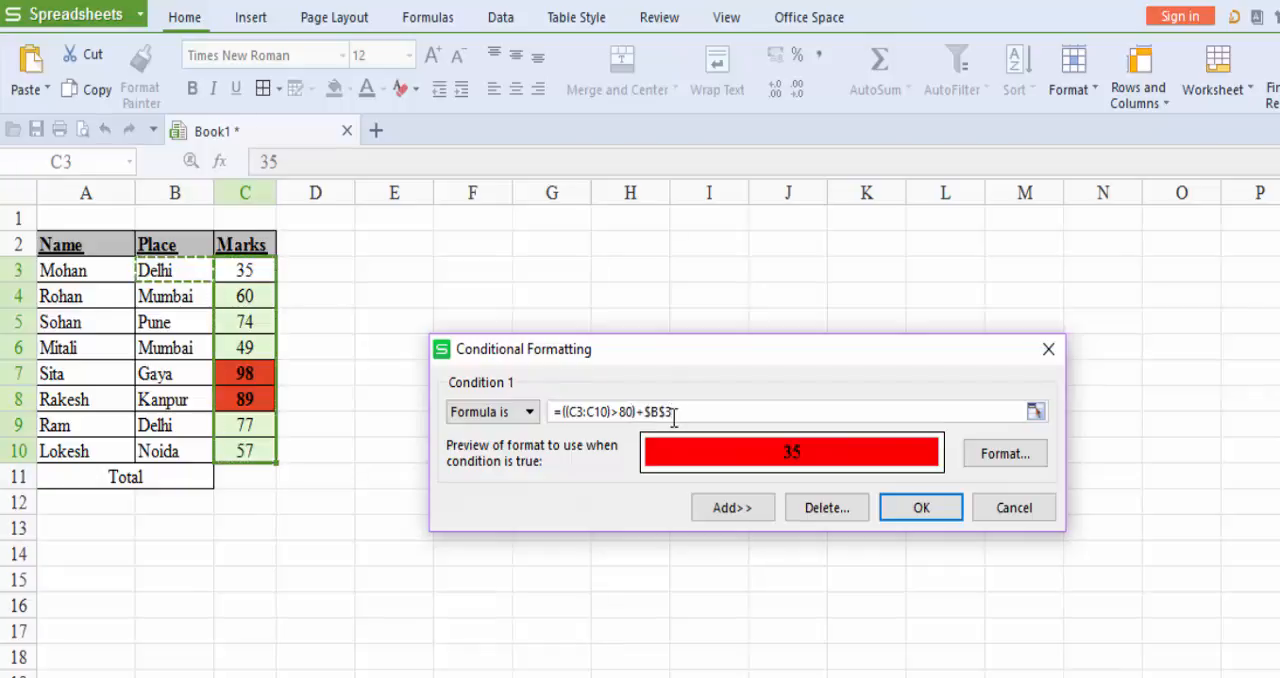
{"action": "key", "text": "BackSpace"}
{"action": "key", "text": "BackSpace"}
{"action": "key", "text": "BackSpace"}
{"action": "key", "text": "BackSpace"}
{"action": "key", "text": "BackSpace"}
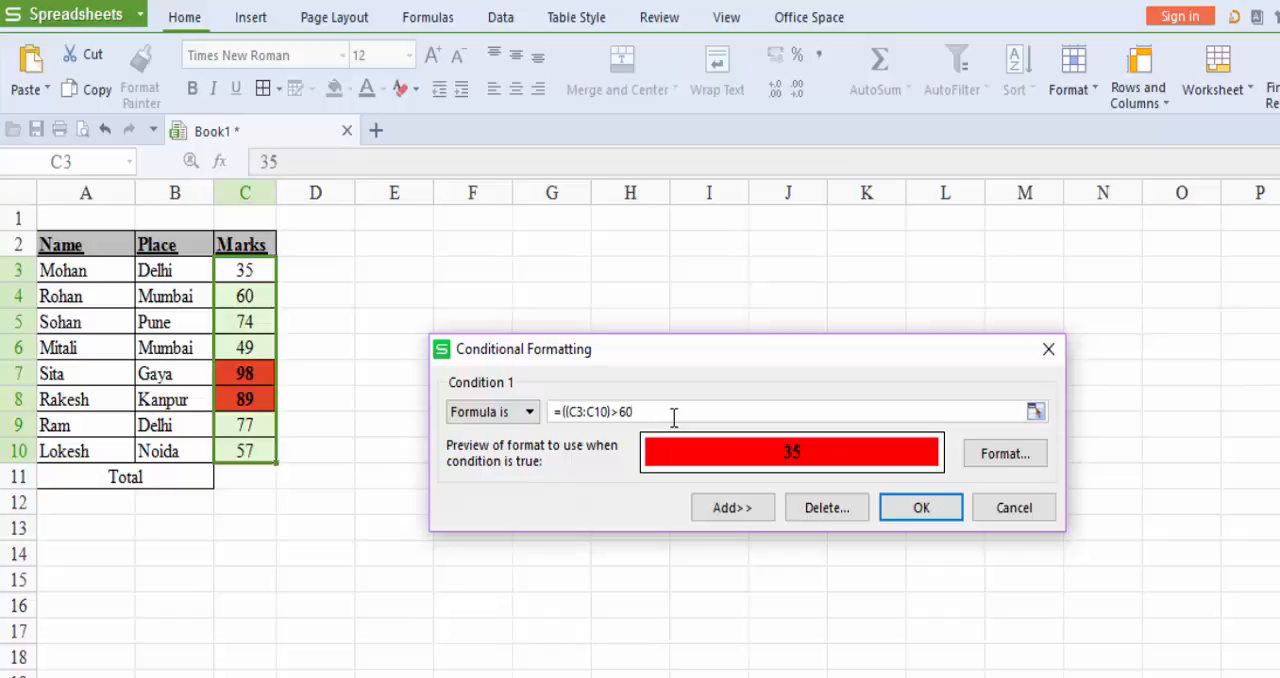
{"action": "type", "text": ")"}
{"action": "left_click", "coordinate": [941, 506]}
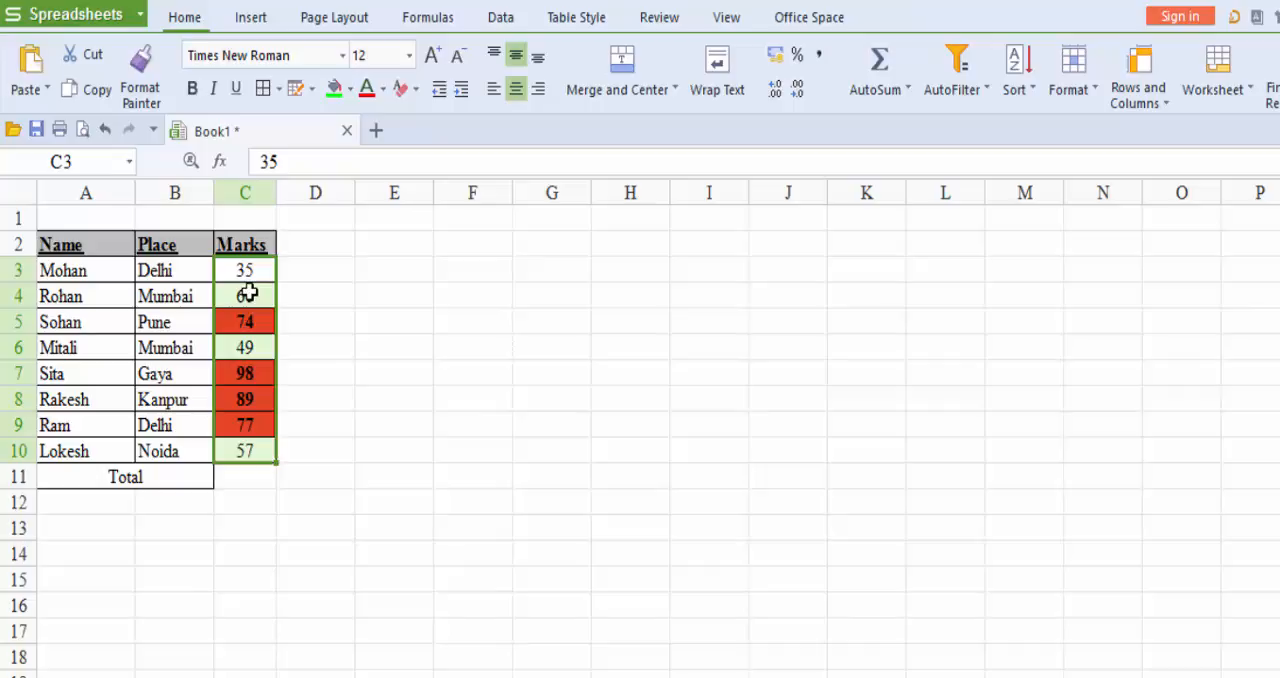
Review the formula in the marks' conditional formatting rule and close the dialog without changing anything.
{"action": "left_click", "coordinate": [1088, 93]}
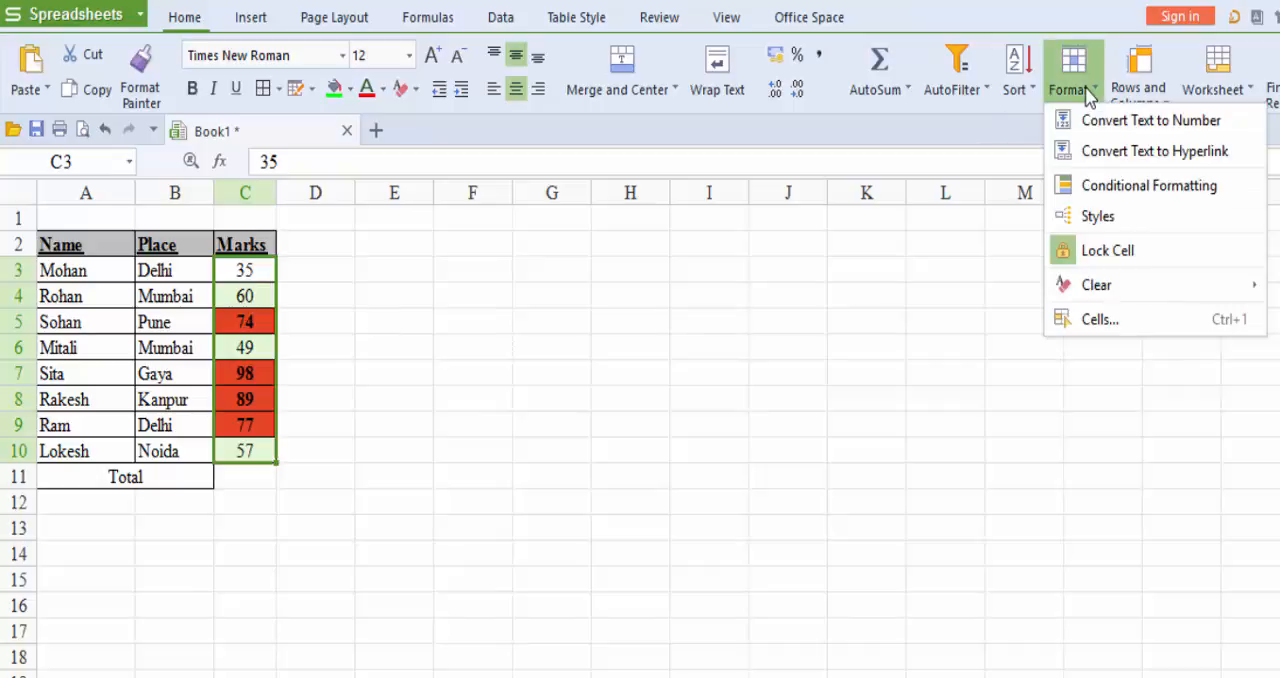
{"action": "left_click", "coordinate": [1097, 186]}
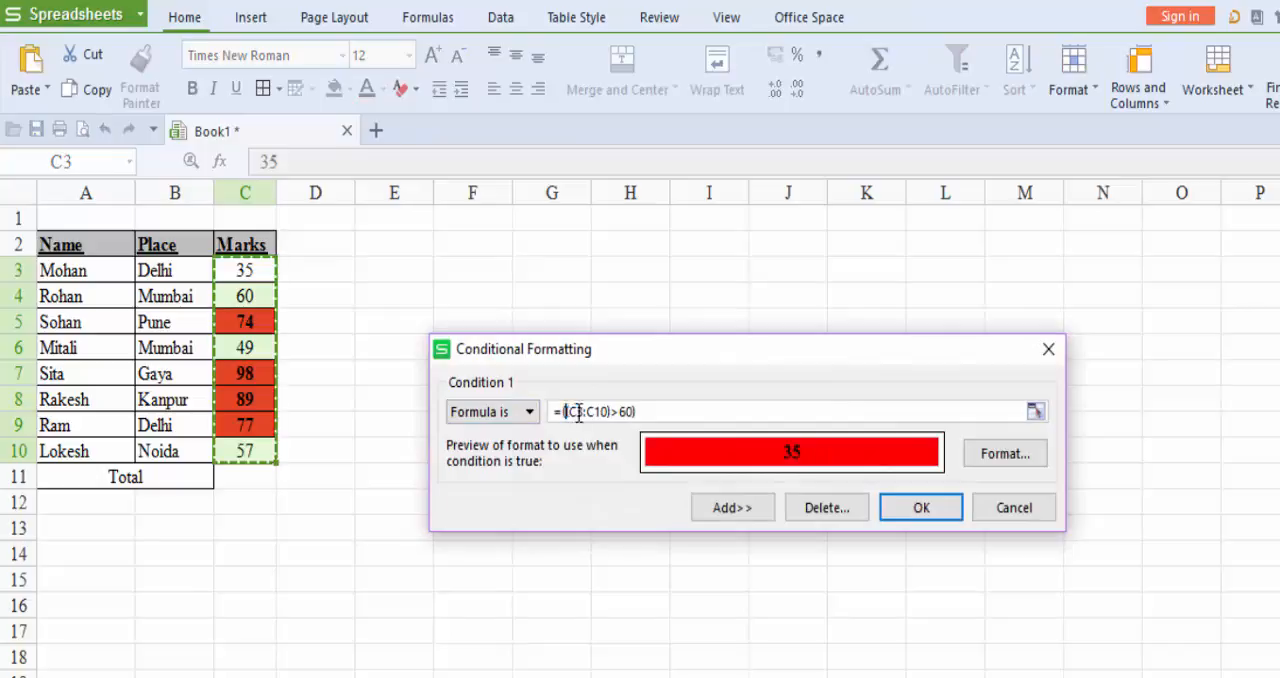
{"action": "left_click_drag", "start_coordinate": [565, 412], "coordinate": [654, 412]}
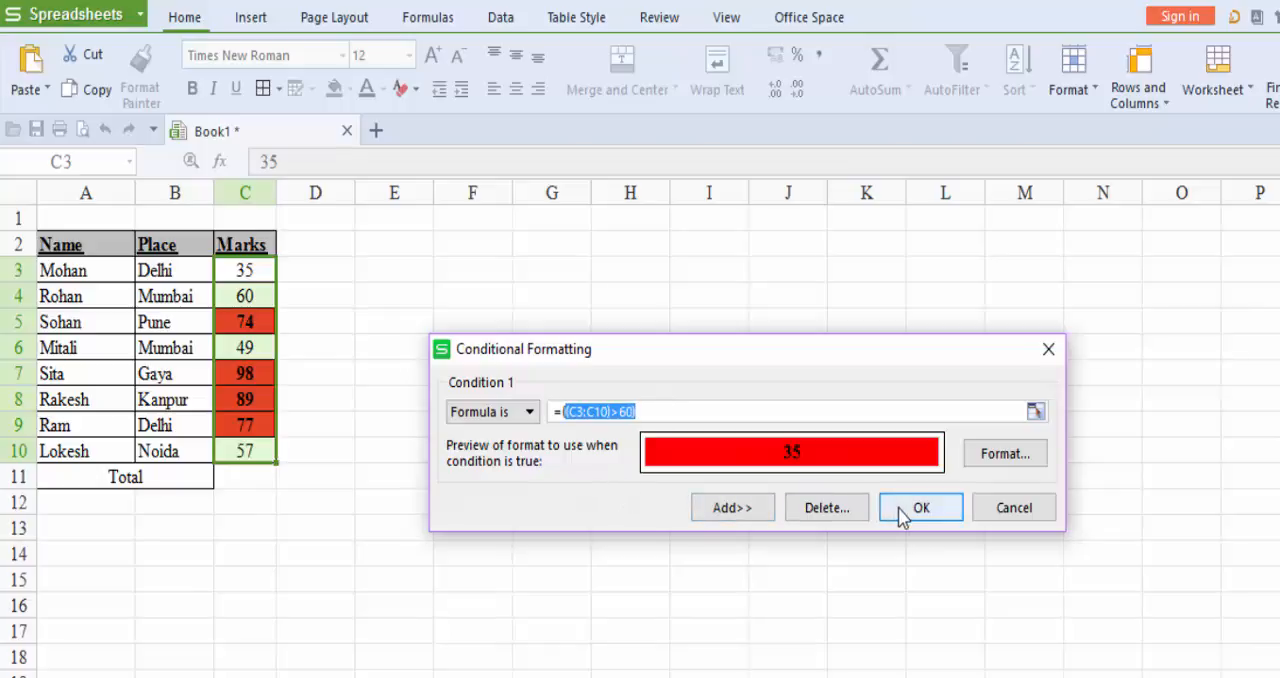
{"action": "left_click", "coordinate": [999, 517]}
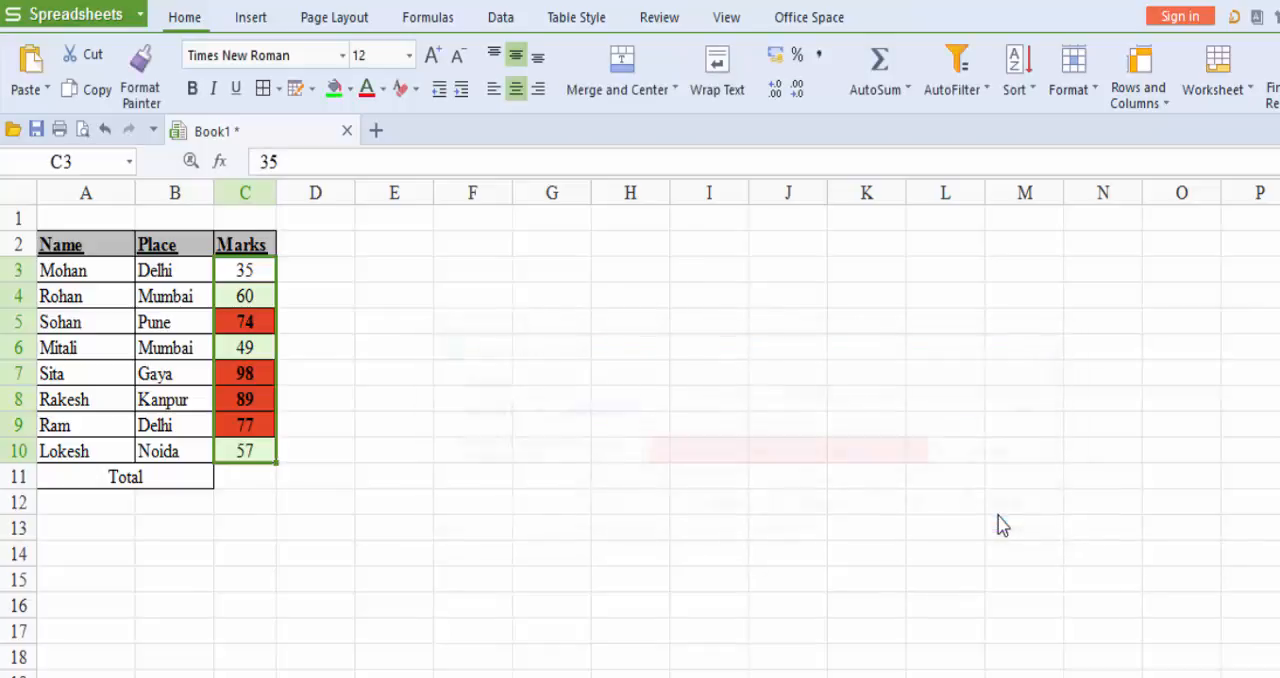
Deselect the marks and select the empty cell C11 in the Total row.
{"action": "left_click", "coordinate": [263, 501]}
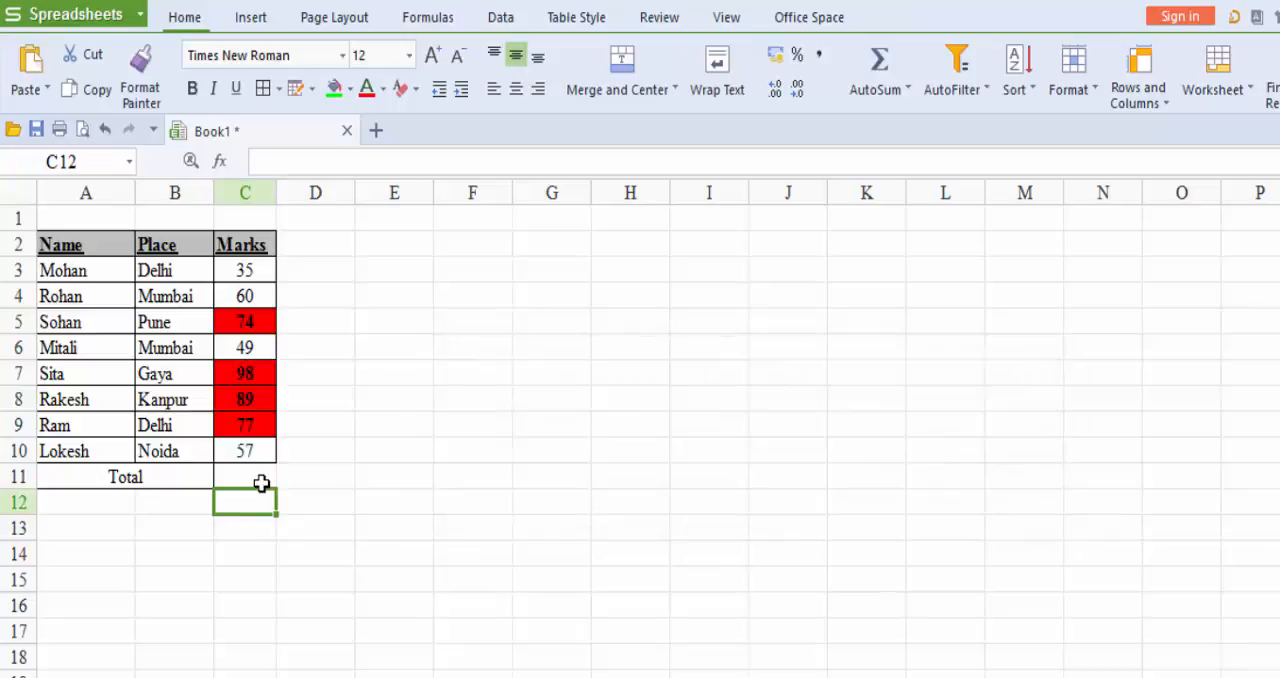
{"action": "left_click", "coordinate": [261, 482]}
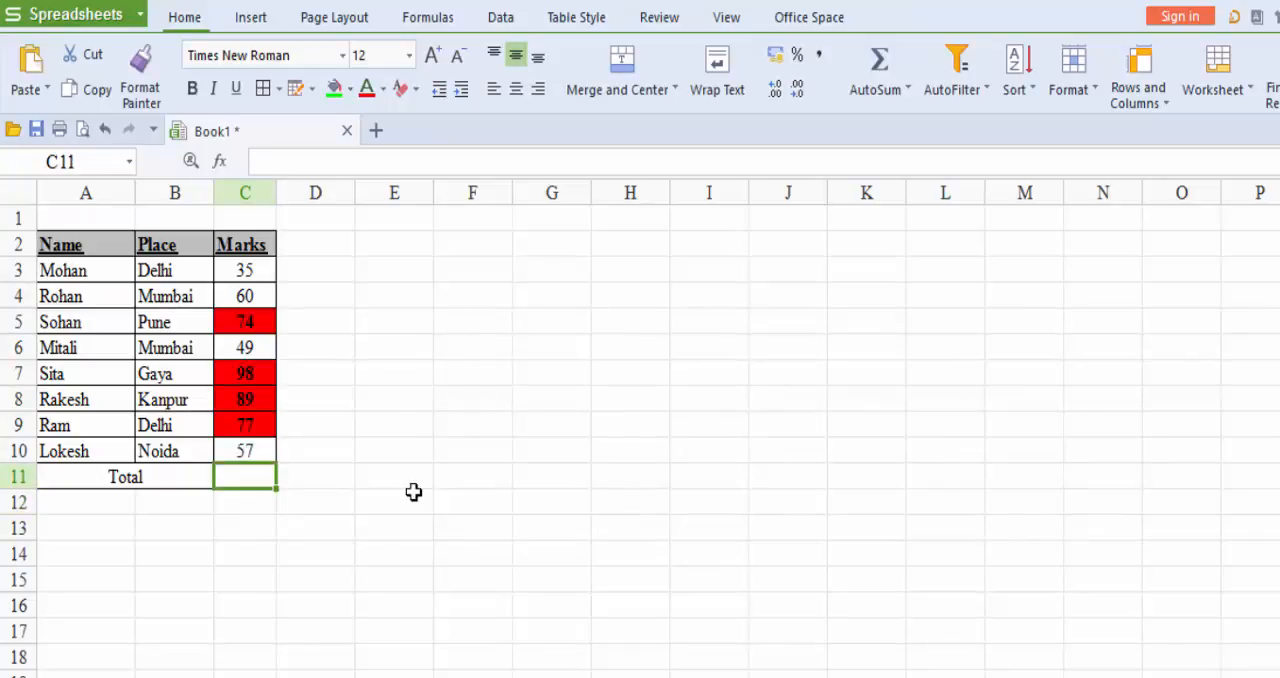